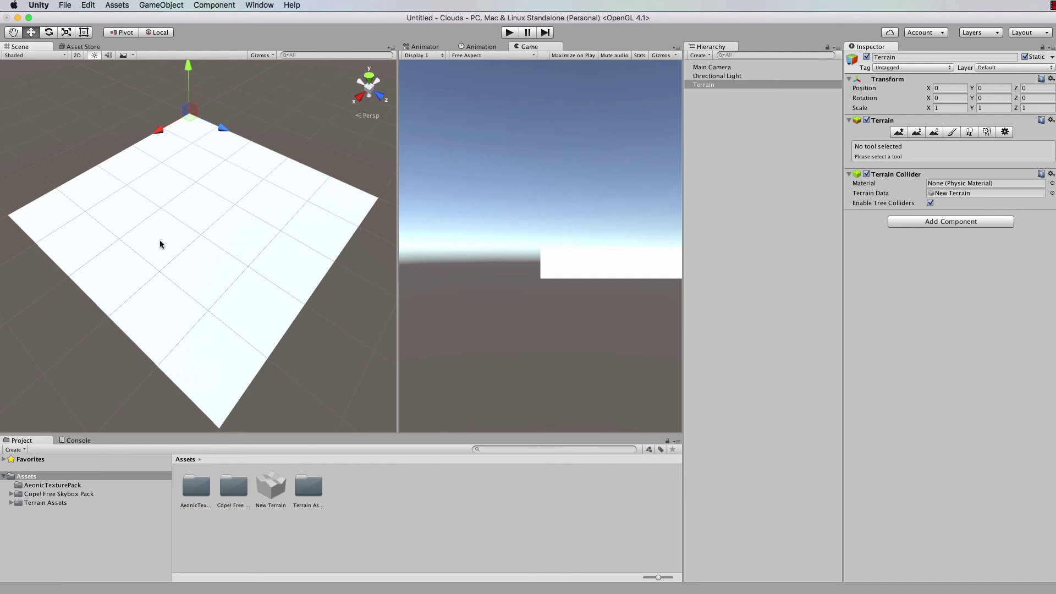
click(699, 106)
right_click(700, 107)
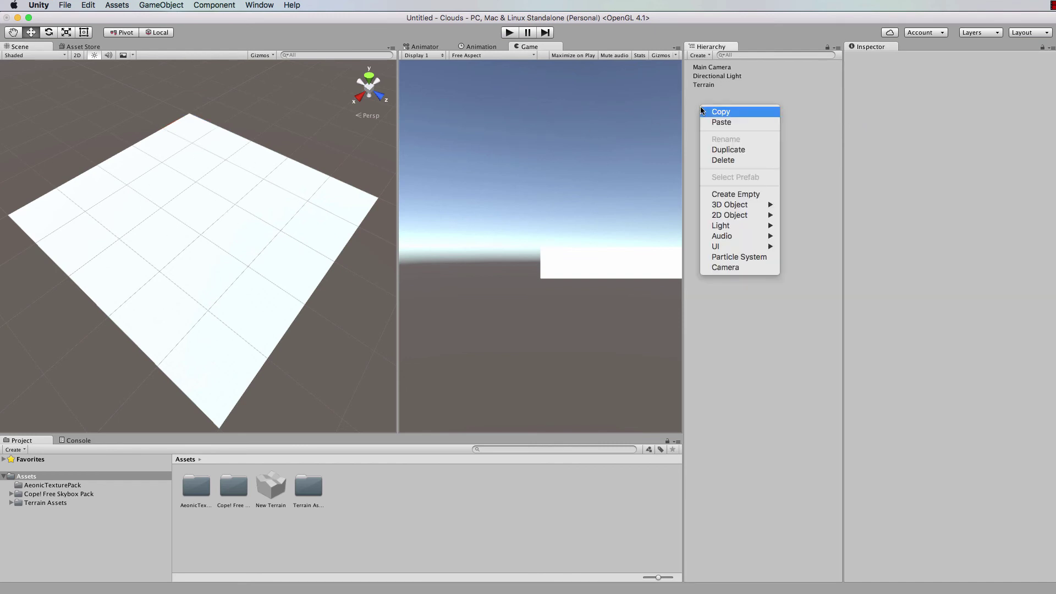
mouse_move(738, 206)
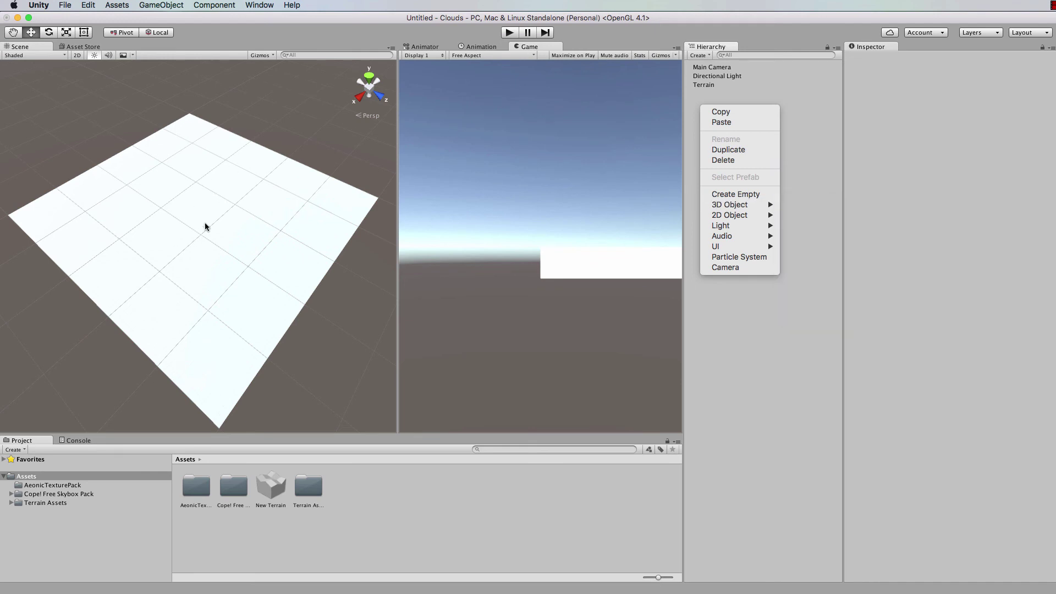
click(791, 86)
Align the Main Camera with the current Scene view of the terrain and widen the Game view.
scroll(244, 207, down, 3)
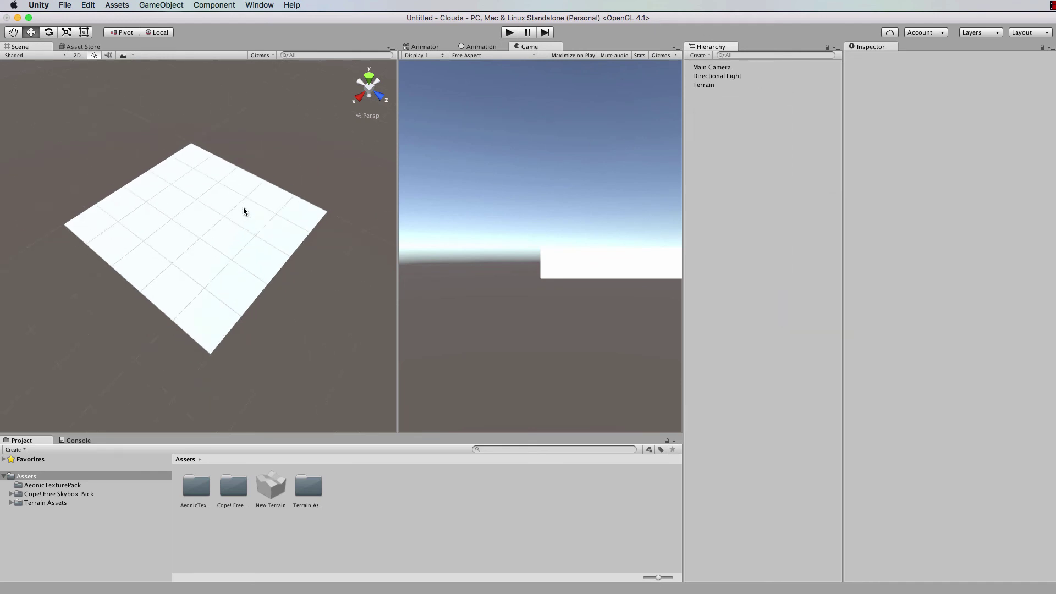
scroll(243, 207, up, 5)
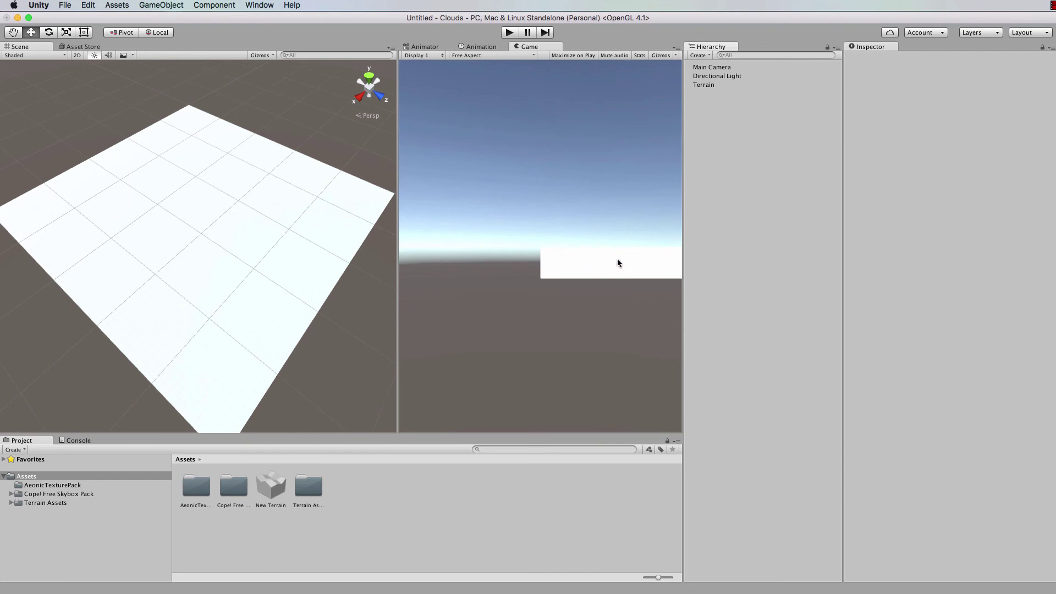
click(718, 67)
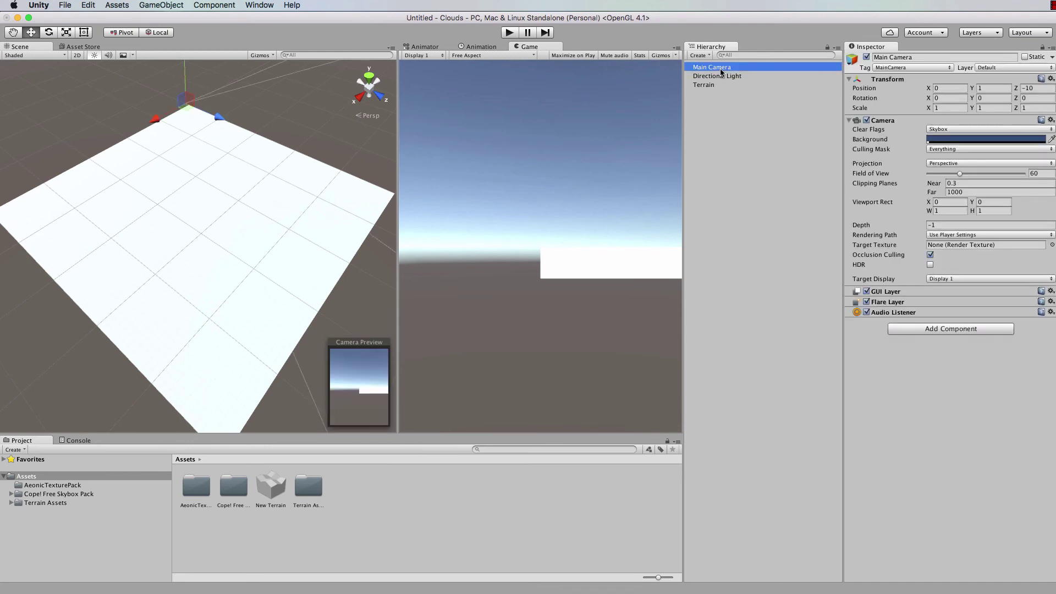
click(166, 6)
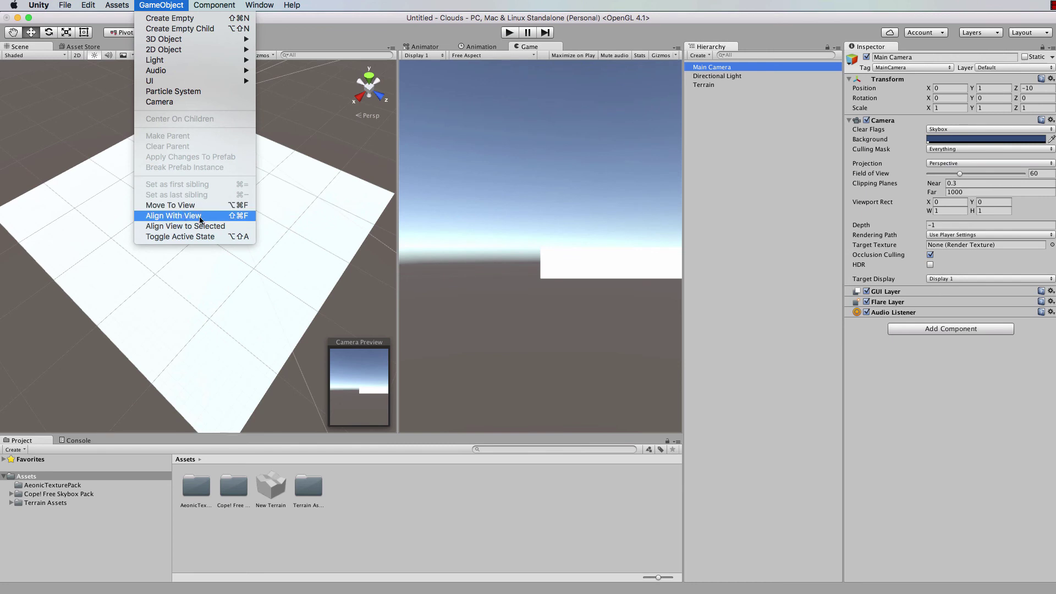
click(200, 219)
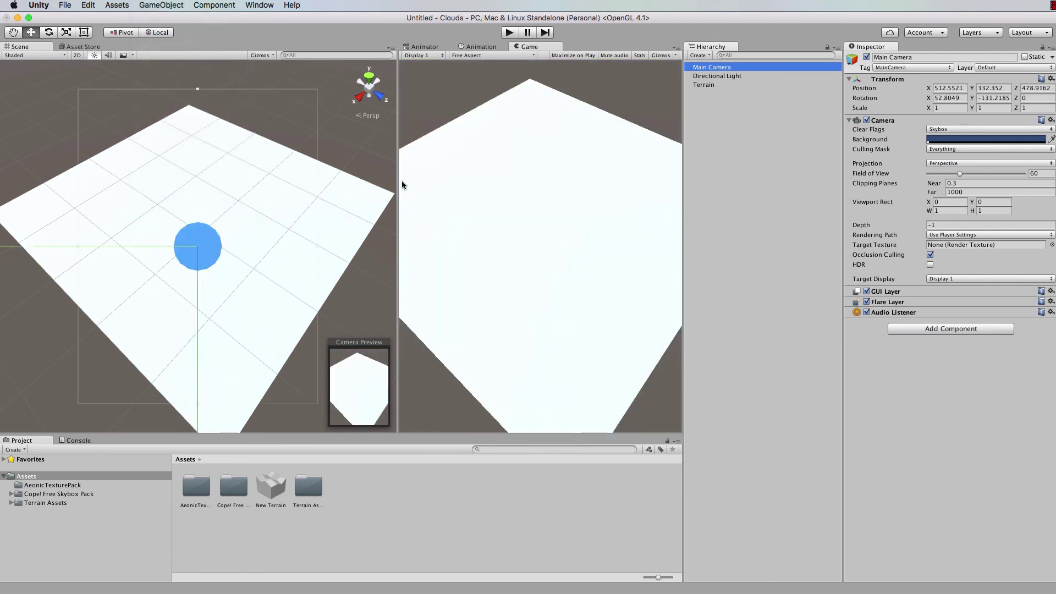
drag(403, 182, 347, 186)
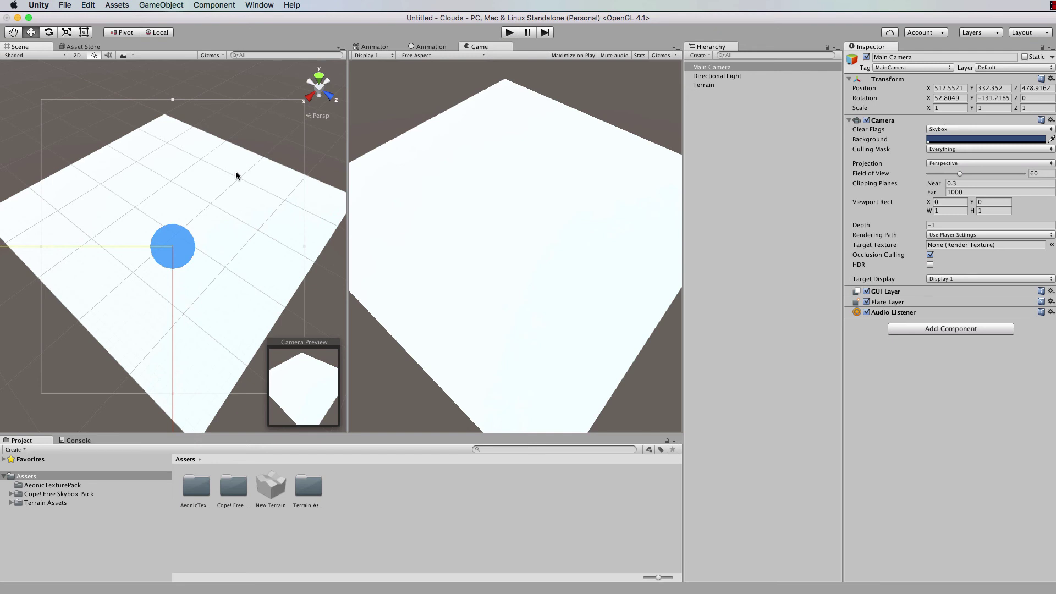
Export the terrain's heightmap as a 16-bit raw file with Windows byte order, saved as terrain on the Desktop.
click(703, 85)
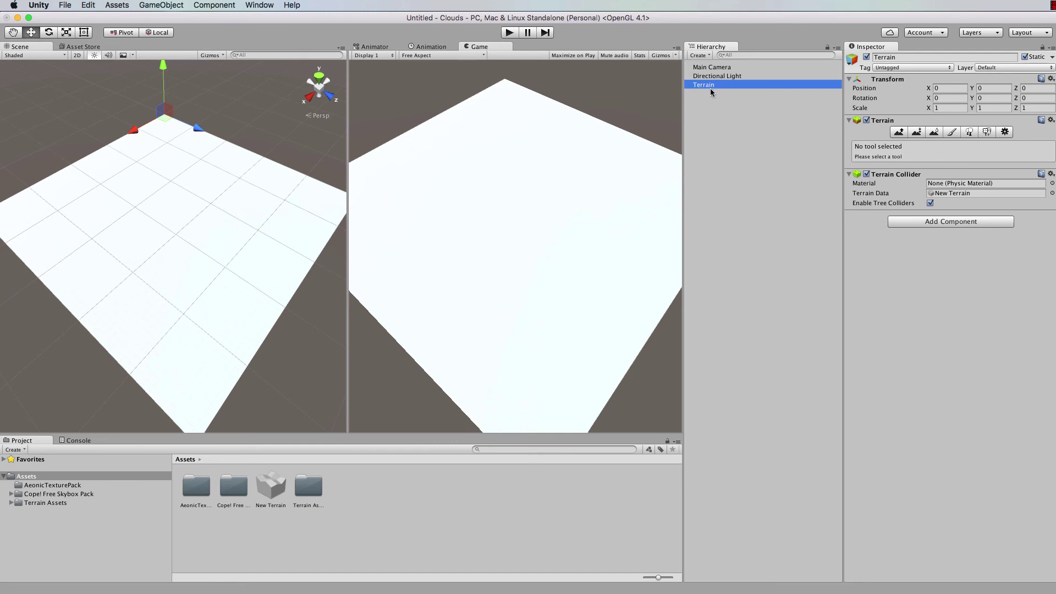
click(1005, 132)
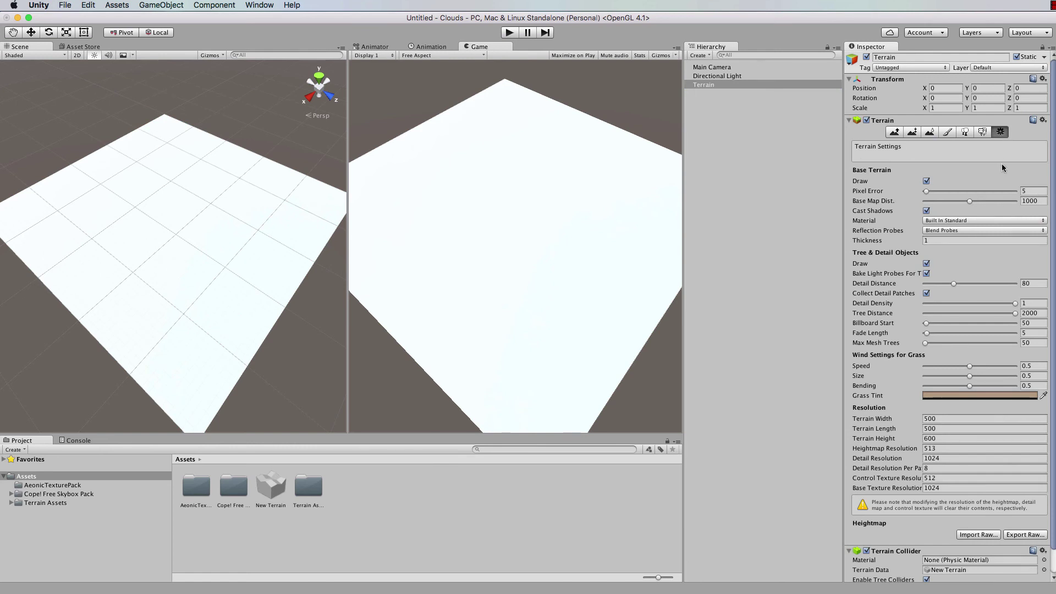
scroll(1001, 165, down, 1)
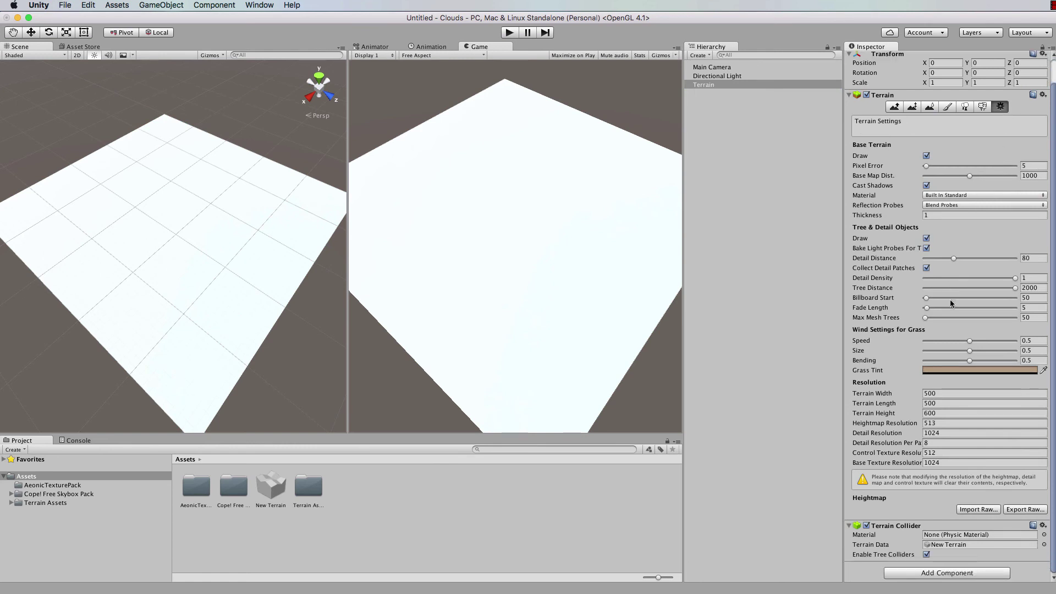
click(1018, 509)
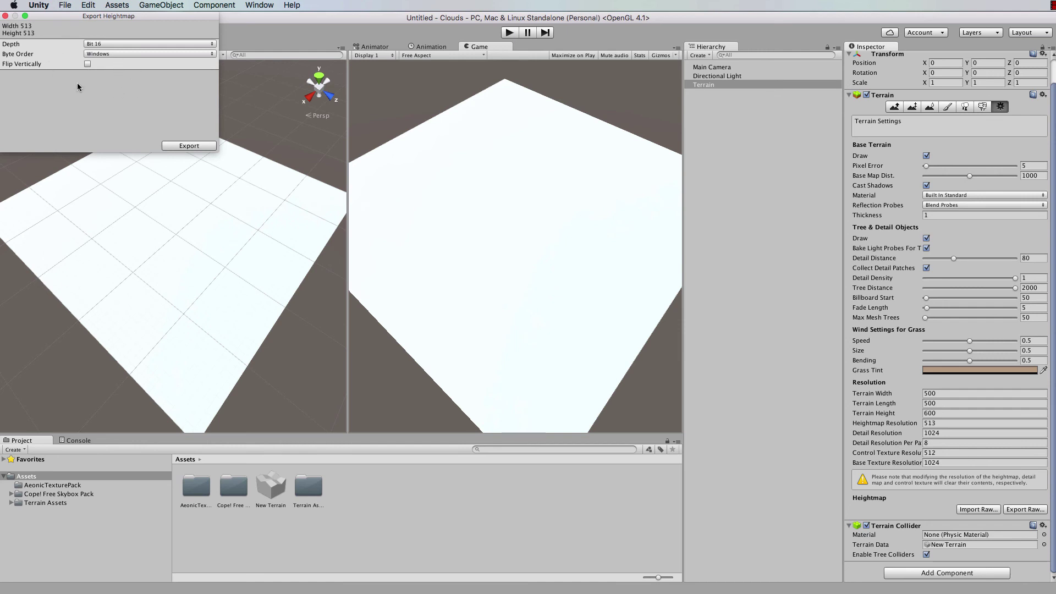
click(193, 146)
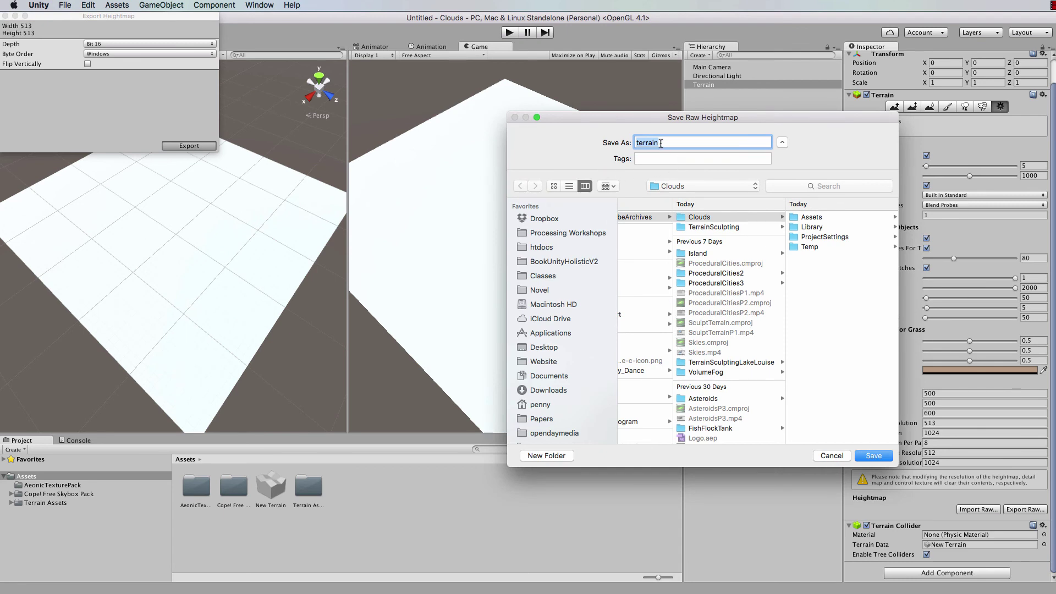
key(Right)
click(554, 348)
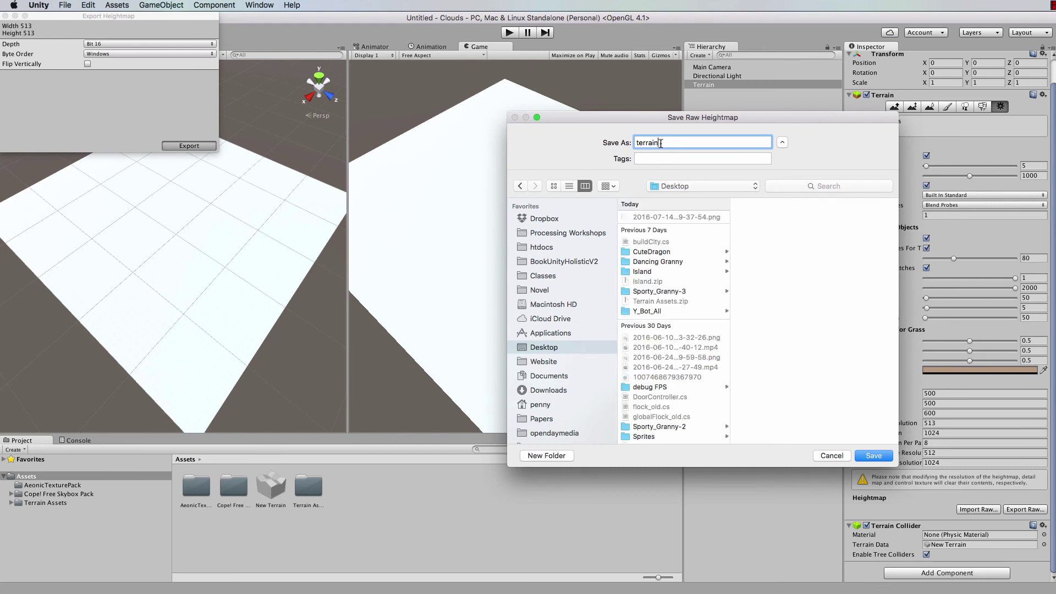
click(874, 457)
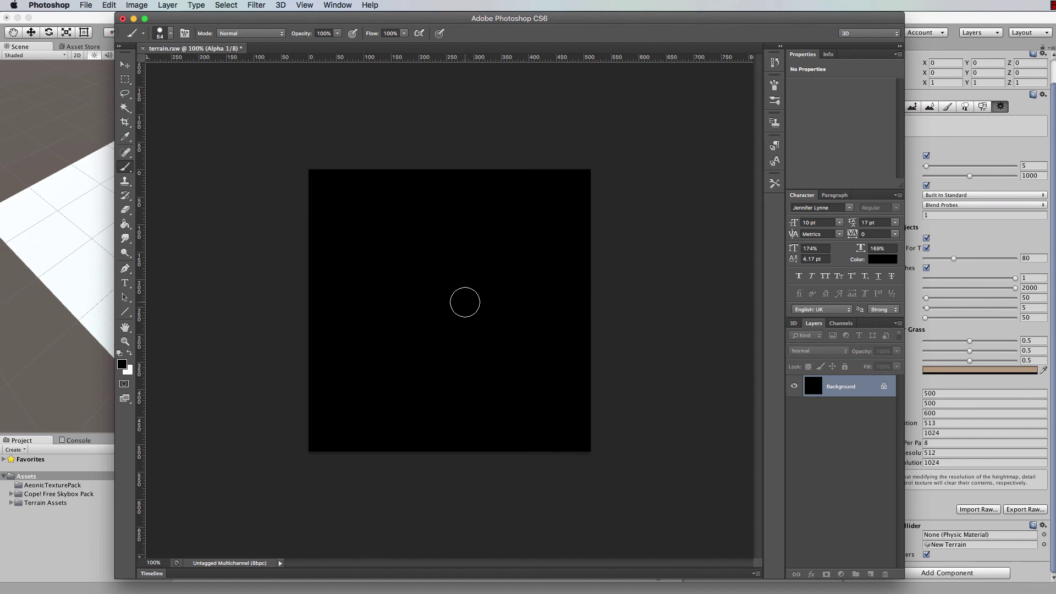
In Photoshop, paint a white horizontal band across the middle of the terrain.raw heightmap and save the file.
click(130, 353)
drag(303, 310, 609, 309)
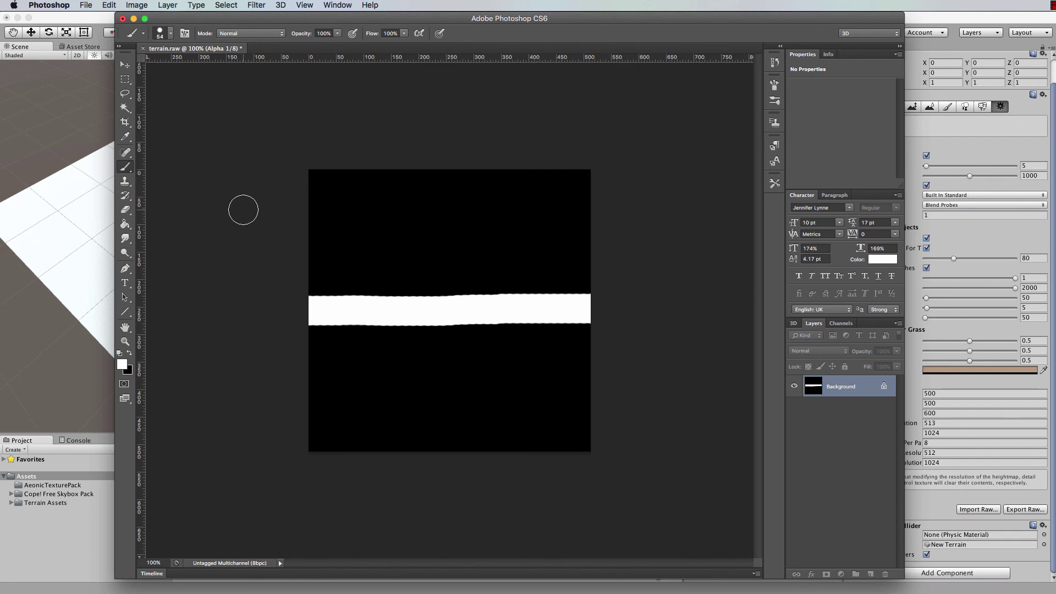
click(86, 6)
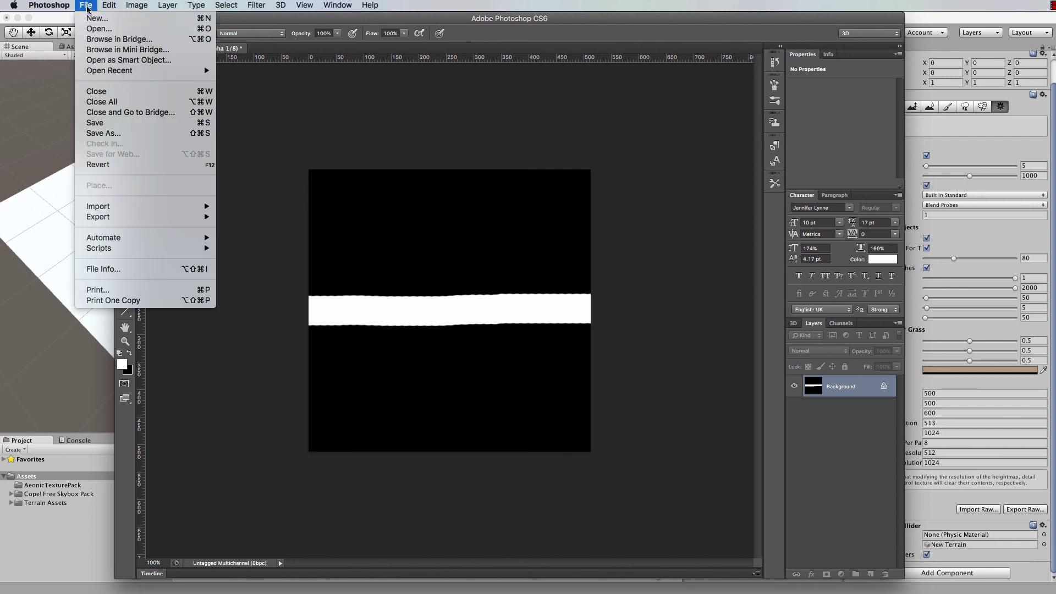
click(100, 123)
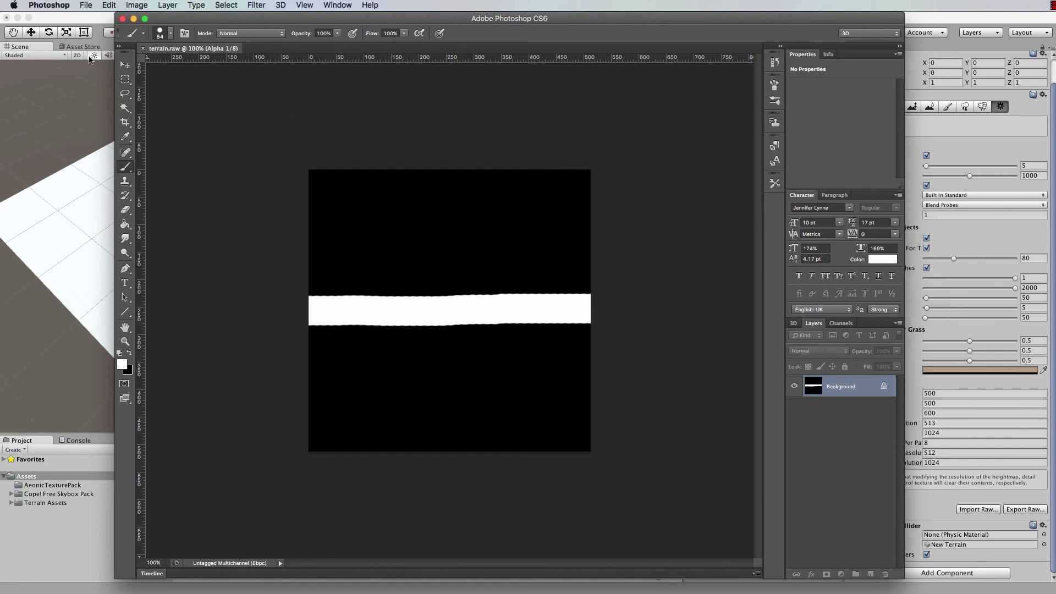
Switch to Unity and import terrain.raw from the Desktop as the terrain's 16-bit heightmap with Mac byte order.
click(77, 18)
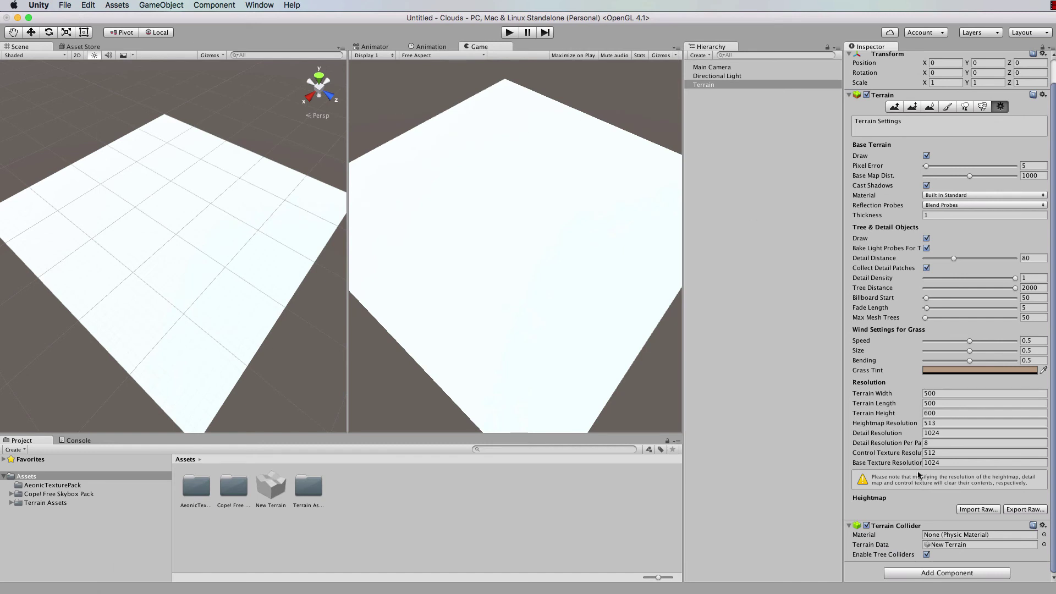
click(982, 510)
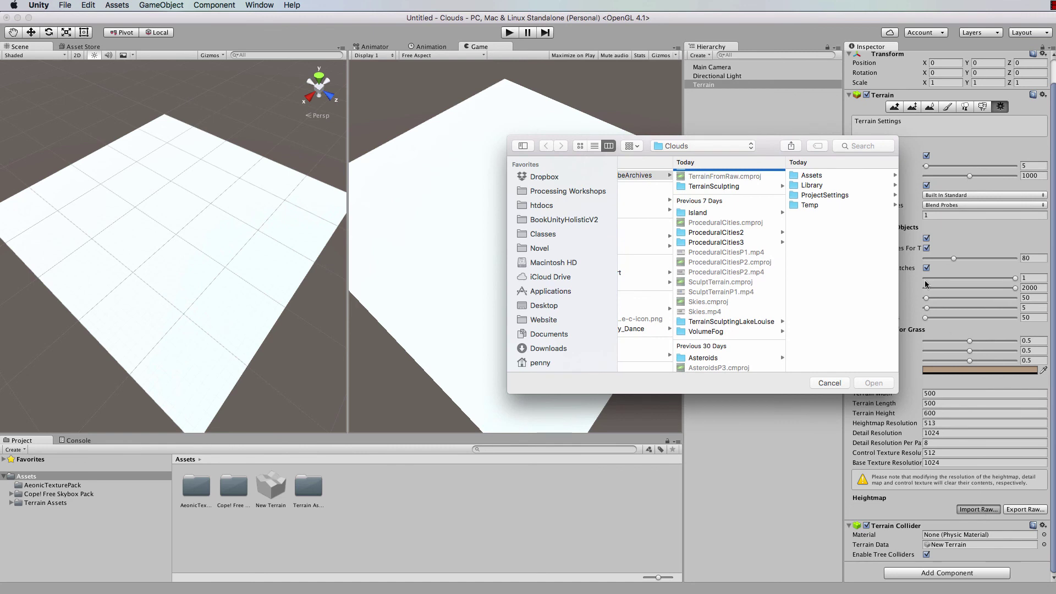
click(544, 306)
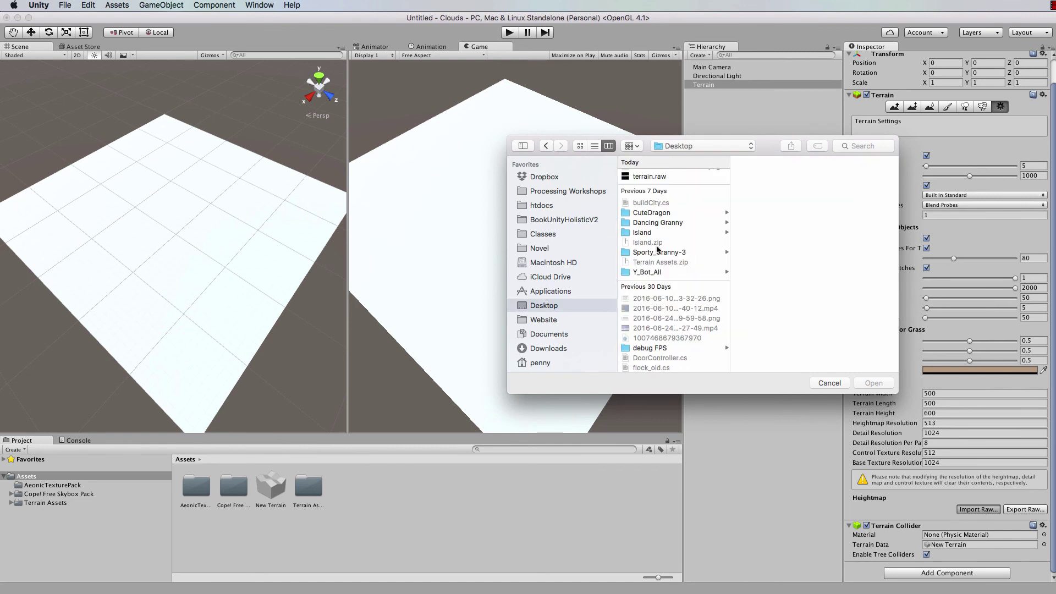
click(646, 177)
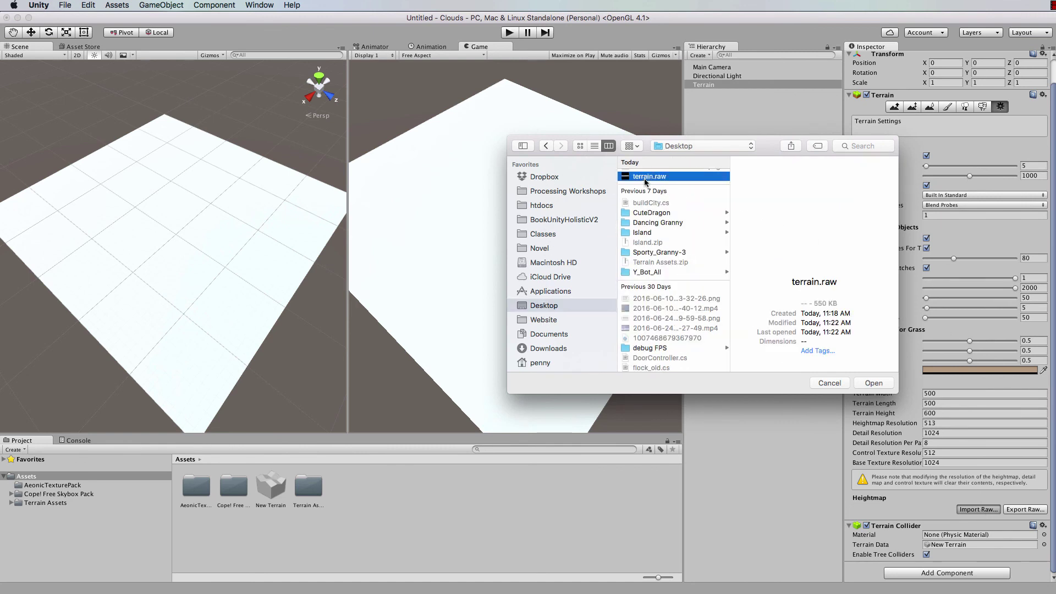
click(882, 387)
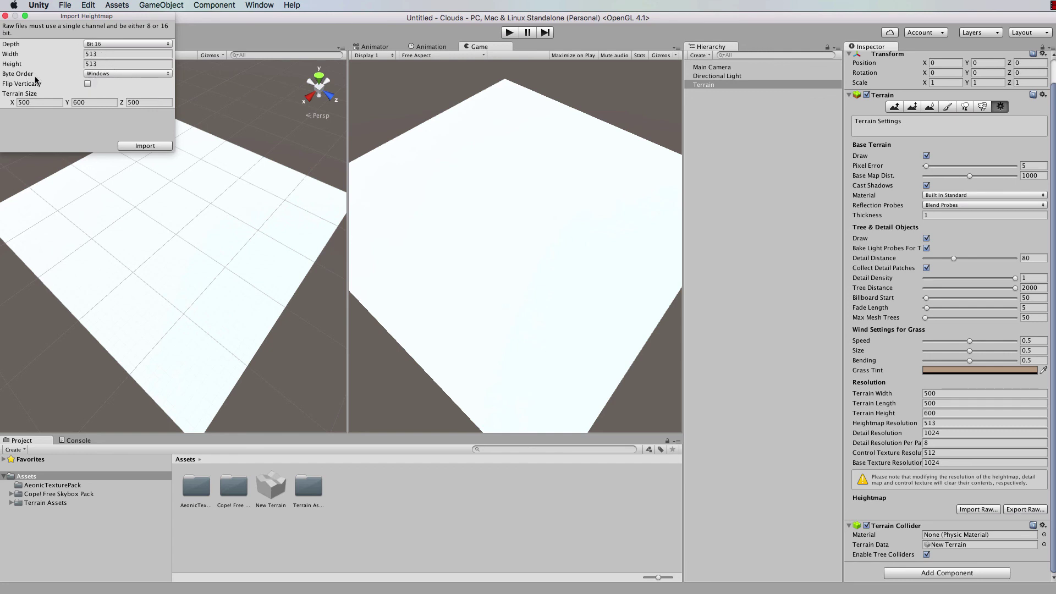
click(110, 75)
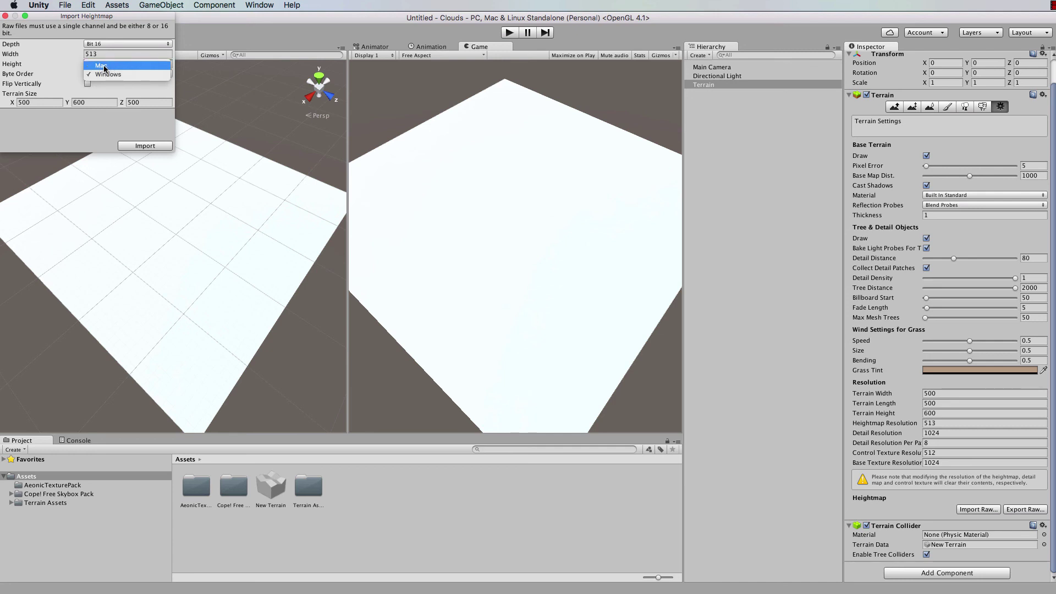
click(105, 66)
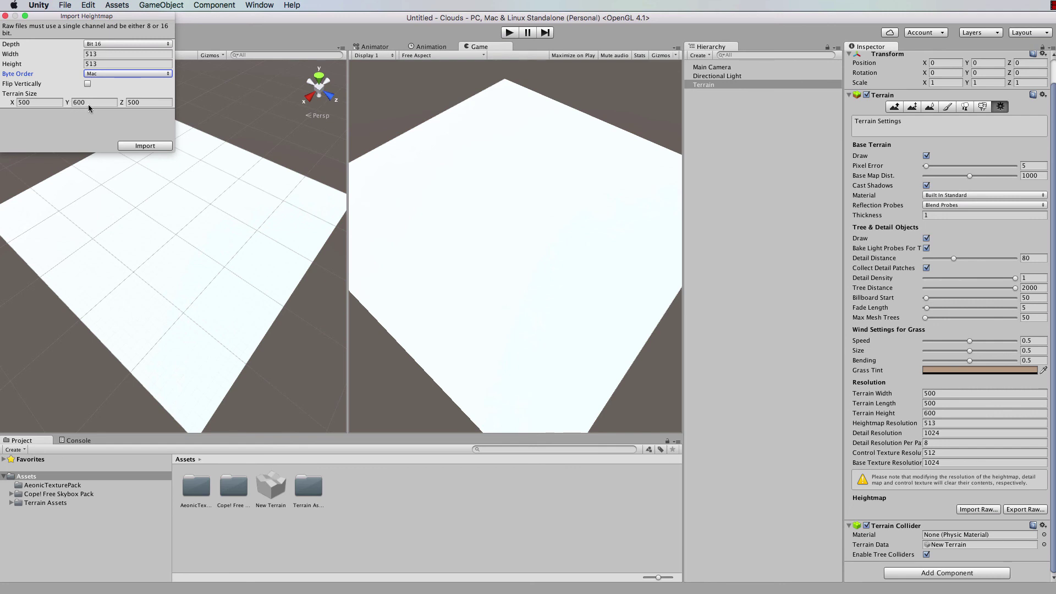
click(145, 145)
Examine the relief of the imported terrain from several sides in the Scene view.
scroll(165, 155, down, 10)
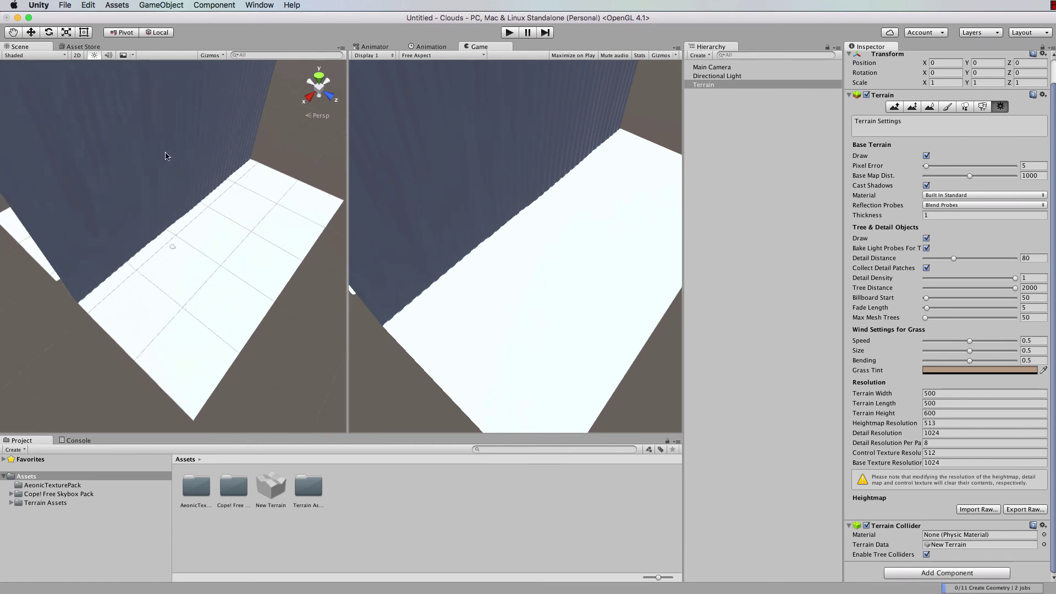
scroll(168, 156, down, 3)
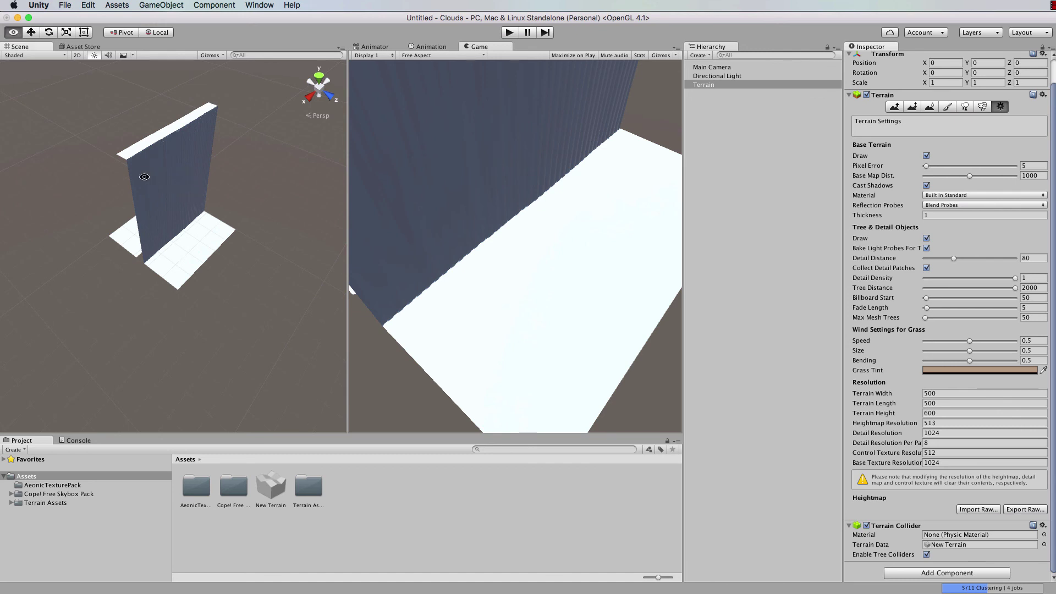
drag(149, 182, 183, 142)
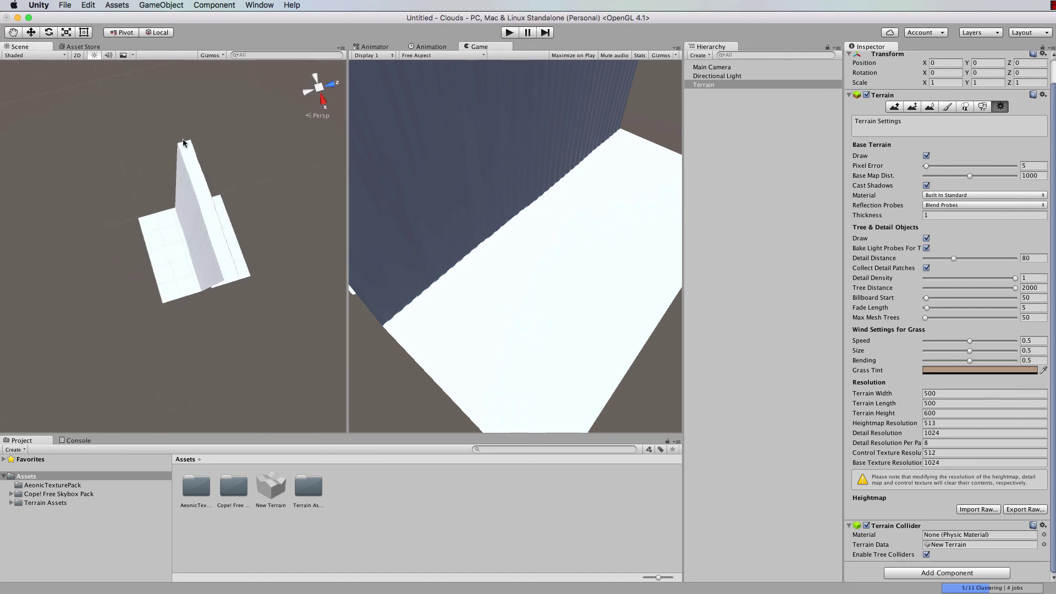
drag(280, 239, 219, 145)
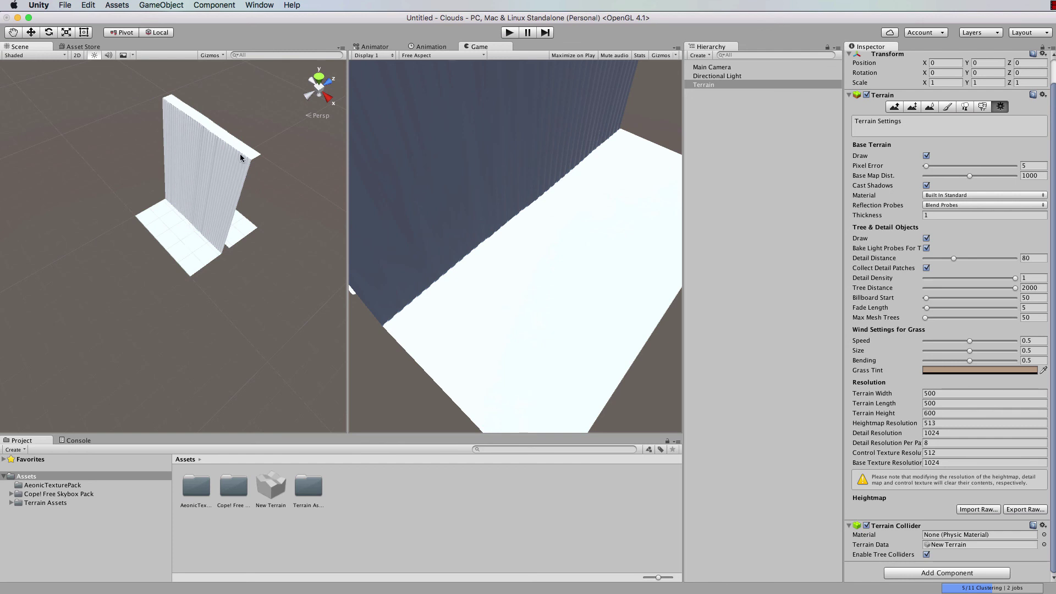
drag(232, 156, 205, 222)
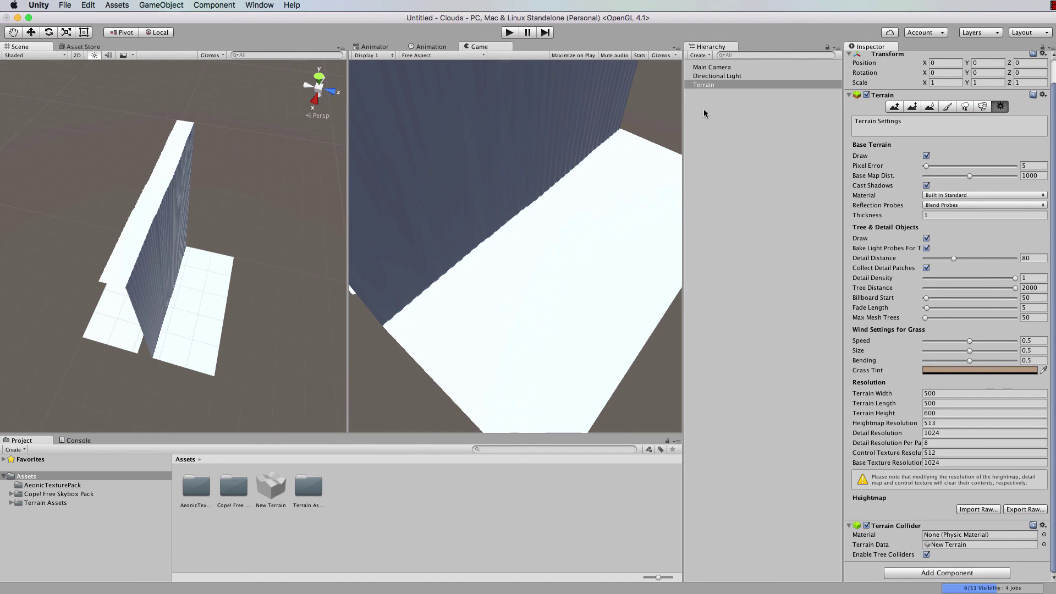
Switch to Photoshop and apply the Difference Clouds filter to the white-banded terrain.raw heightmap.
key(super+Tab)
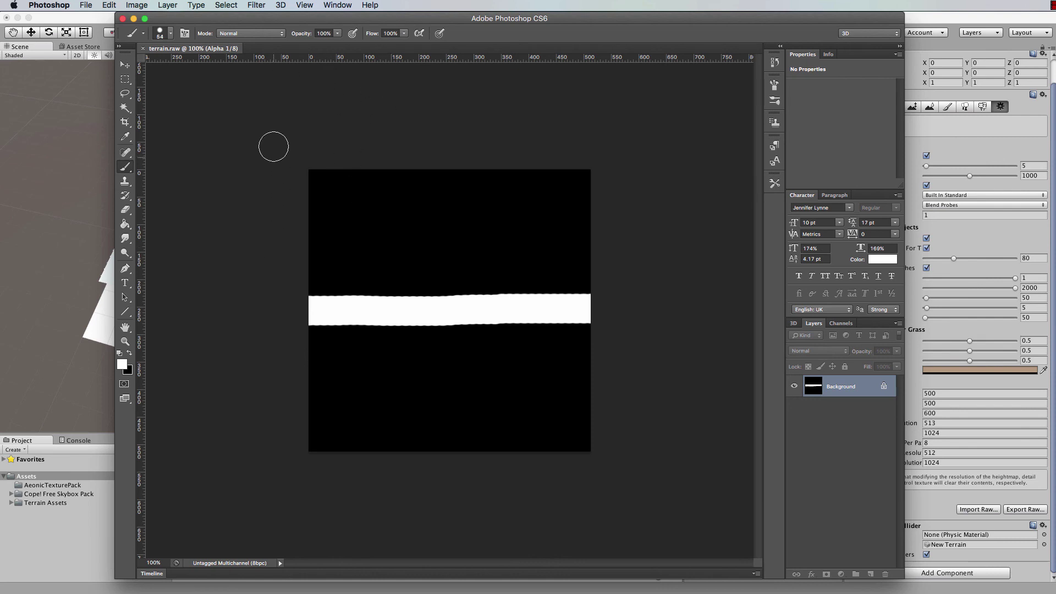
click(260, 7)
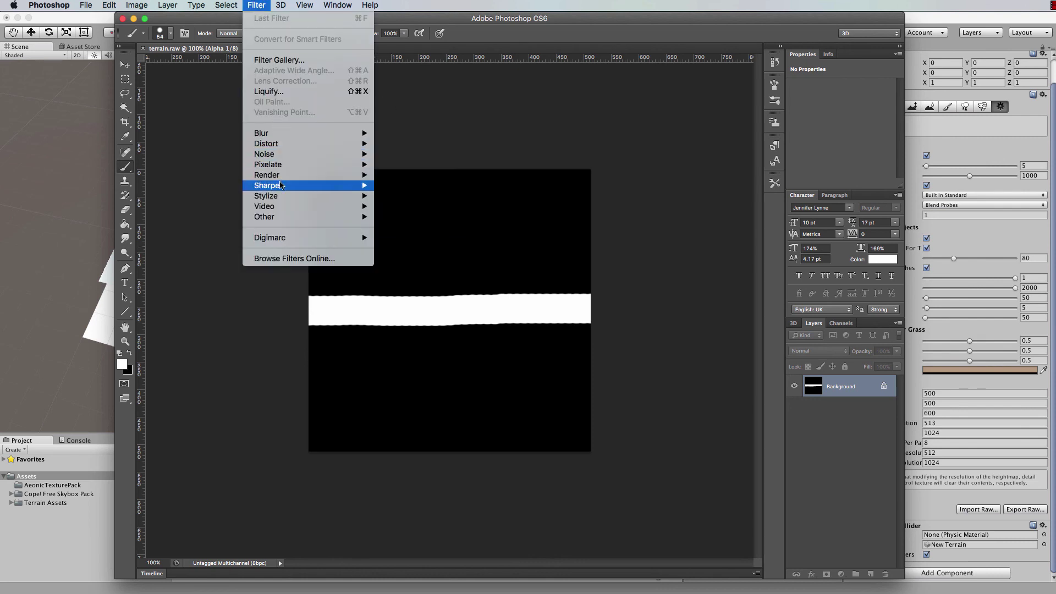
mouse_move(282, 178)
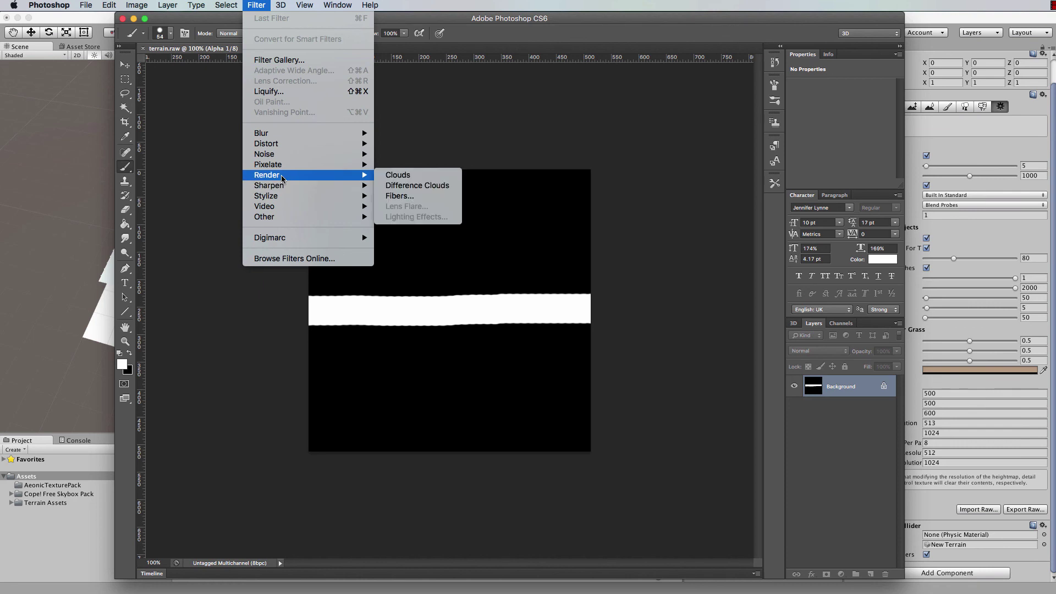
click(416, 188)
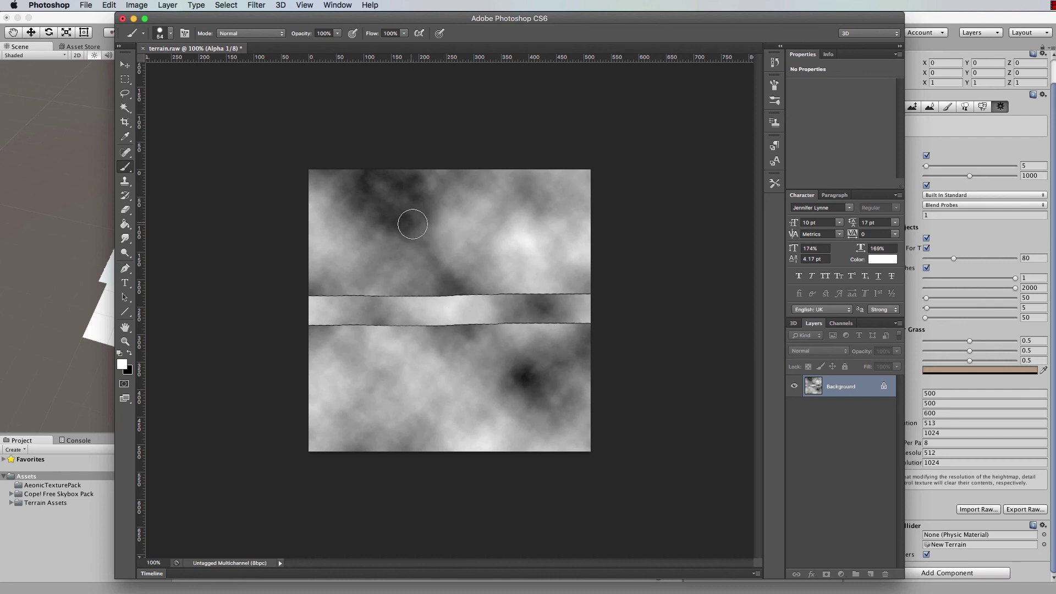
Render the Clouds filter over the whole heightmap, replacing the band with plain clouds.
click(256, 5)
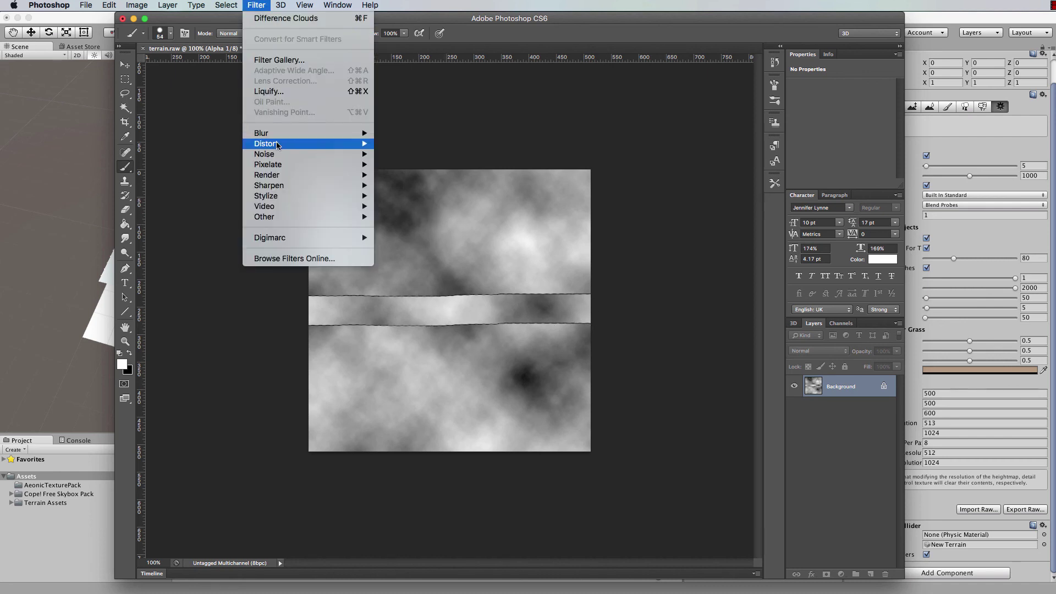
mouse_move(277, 175)
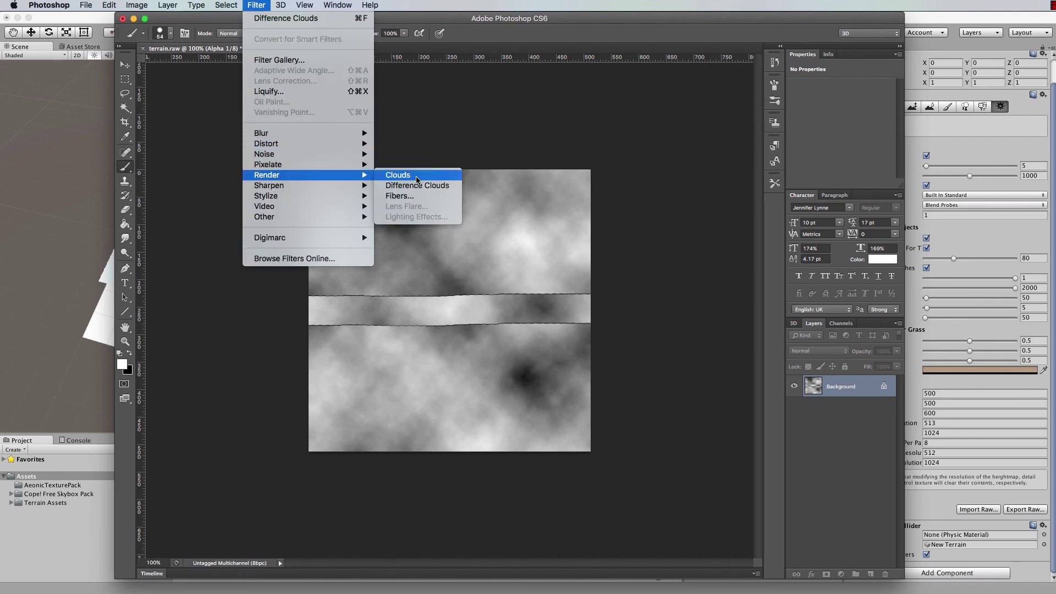
click(417, 175)
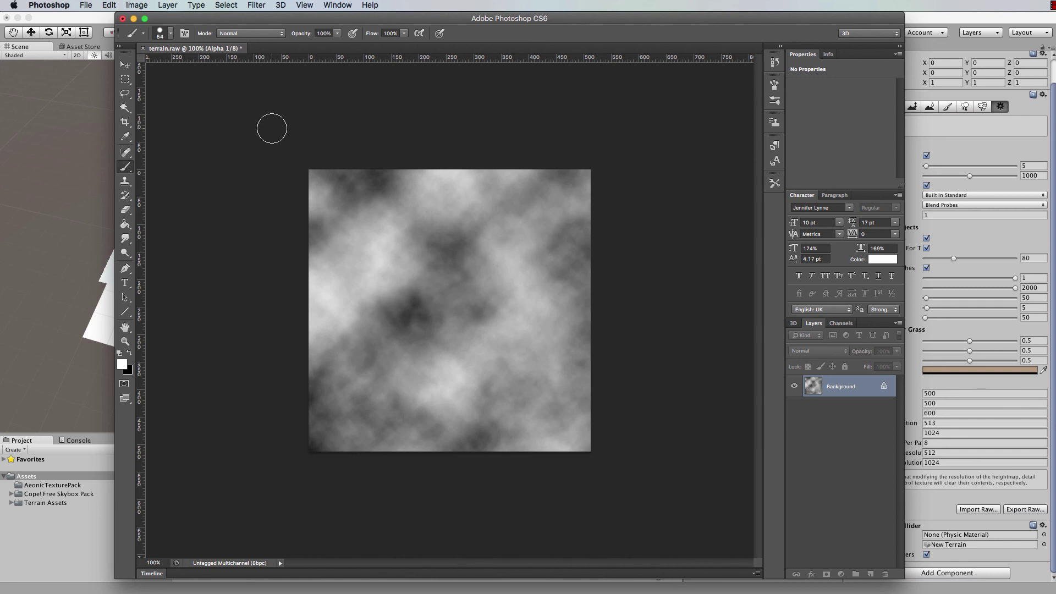
Apply the Difference Clouds filter on top of the plain clouds and save terrain.raw.
click(257, 6)
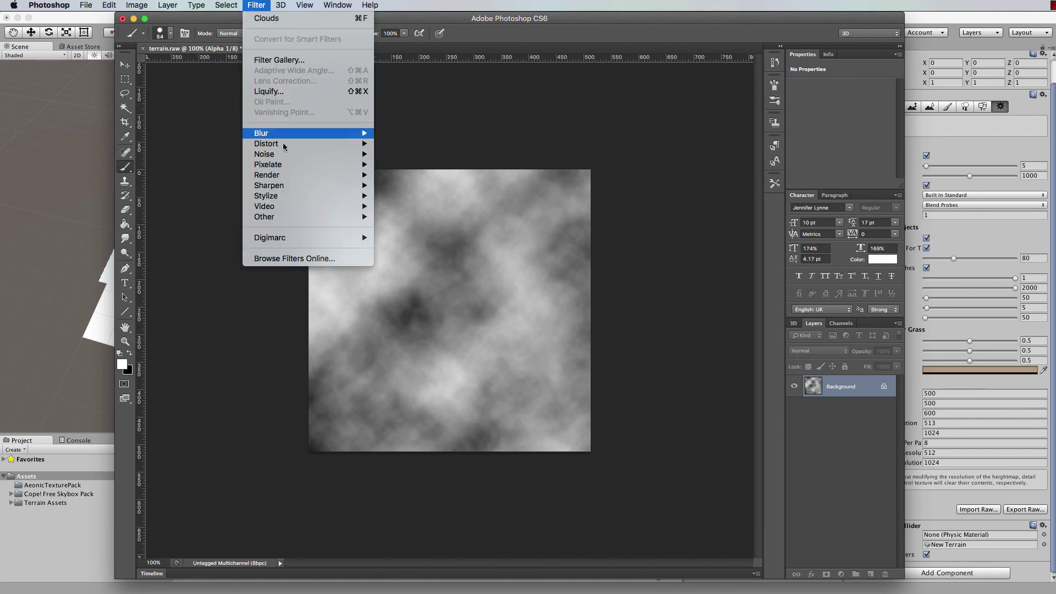
mouse_move(301, 176)
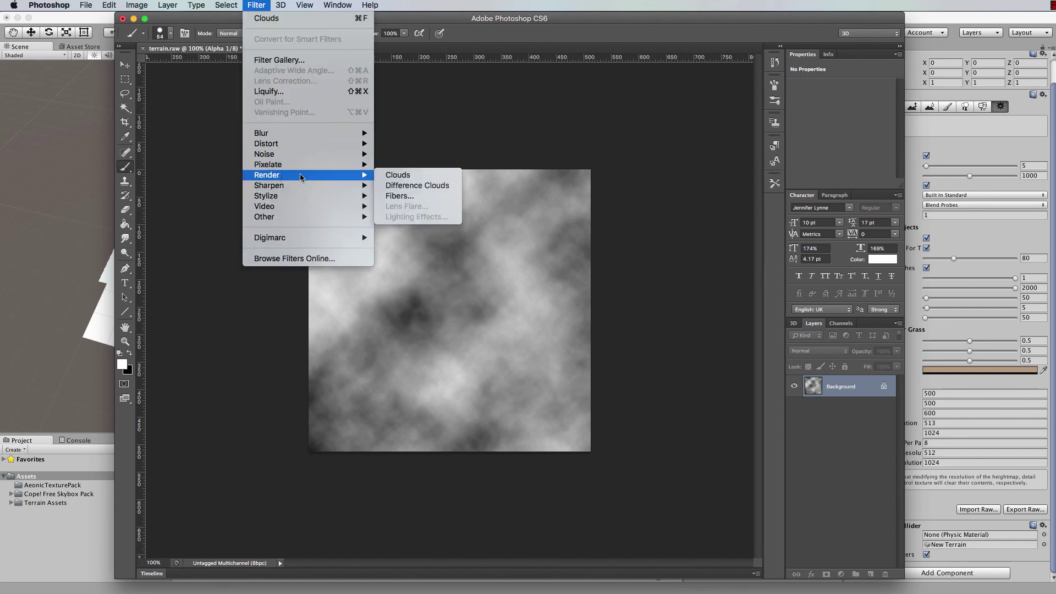
click(417, 185)
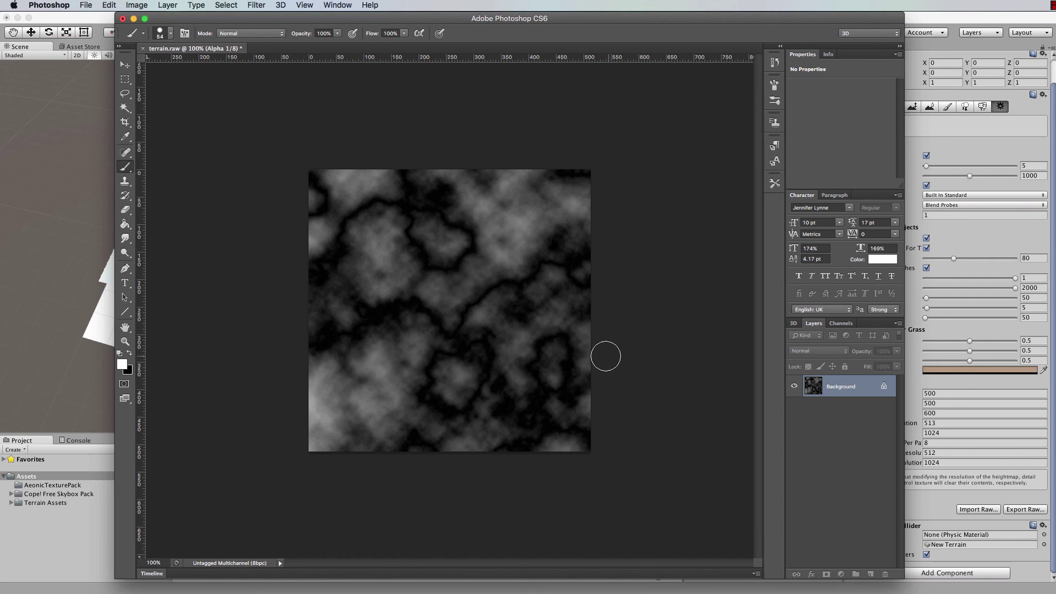
click(85, 5)
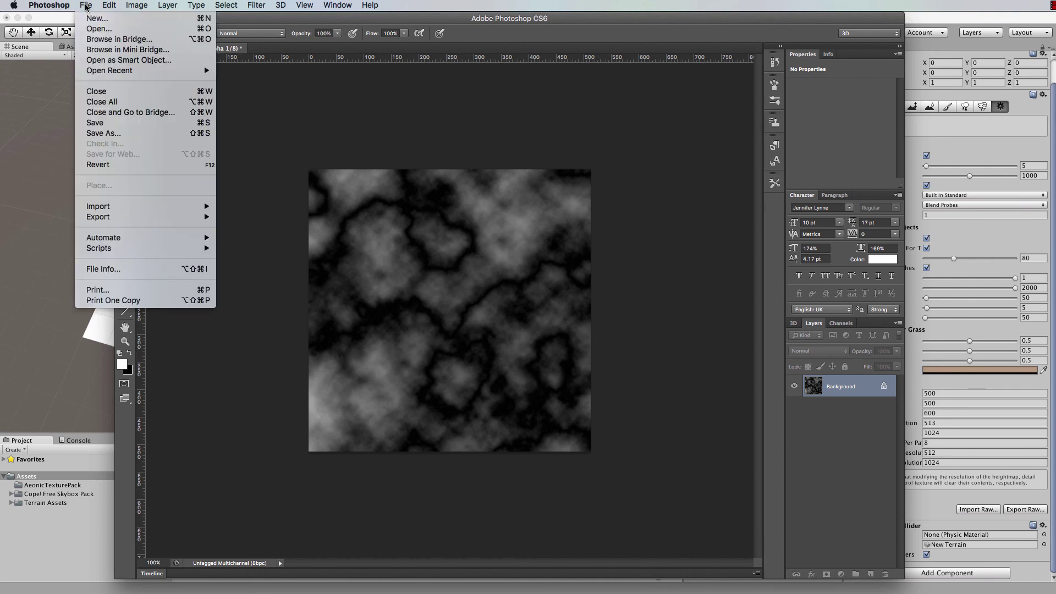
click(101, 127)
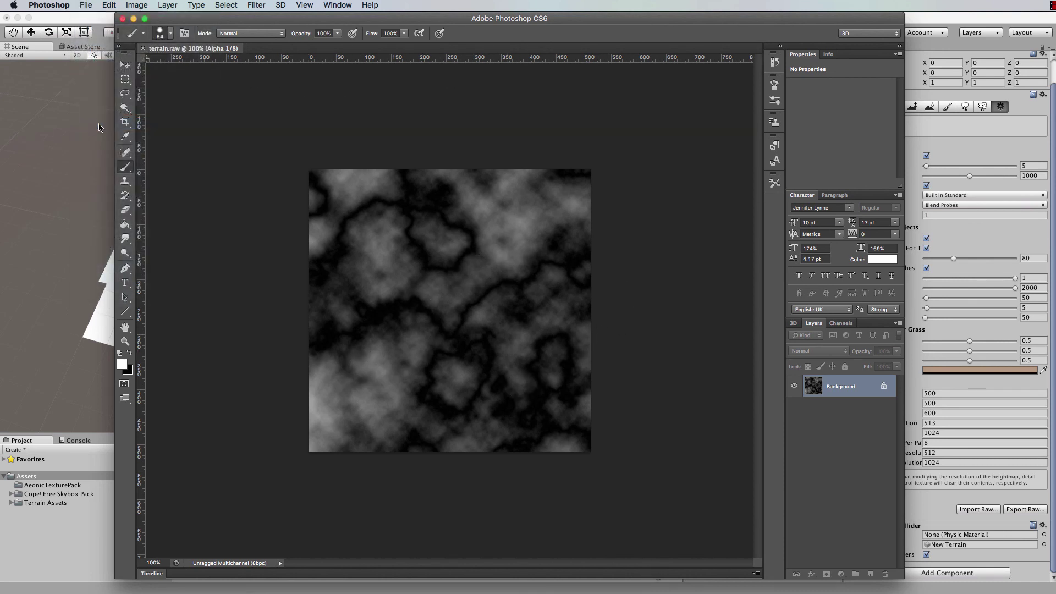
Switch to Unity and import the updated terrain.raw from the Desktop as a 16-bit heightmap with Mac byte order.
click(82, 21)
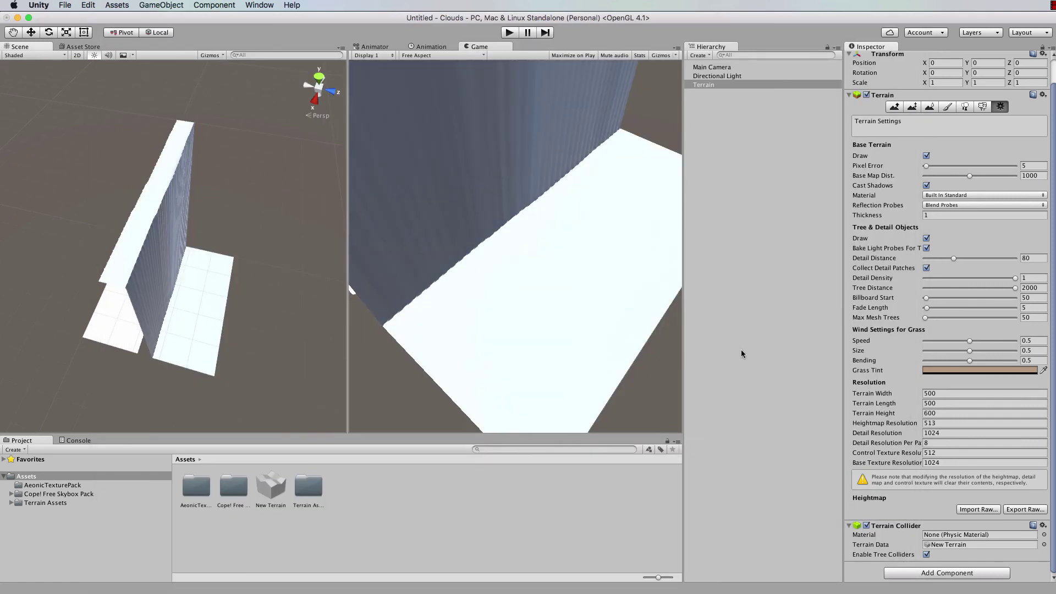
click(973, 509)
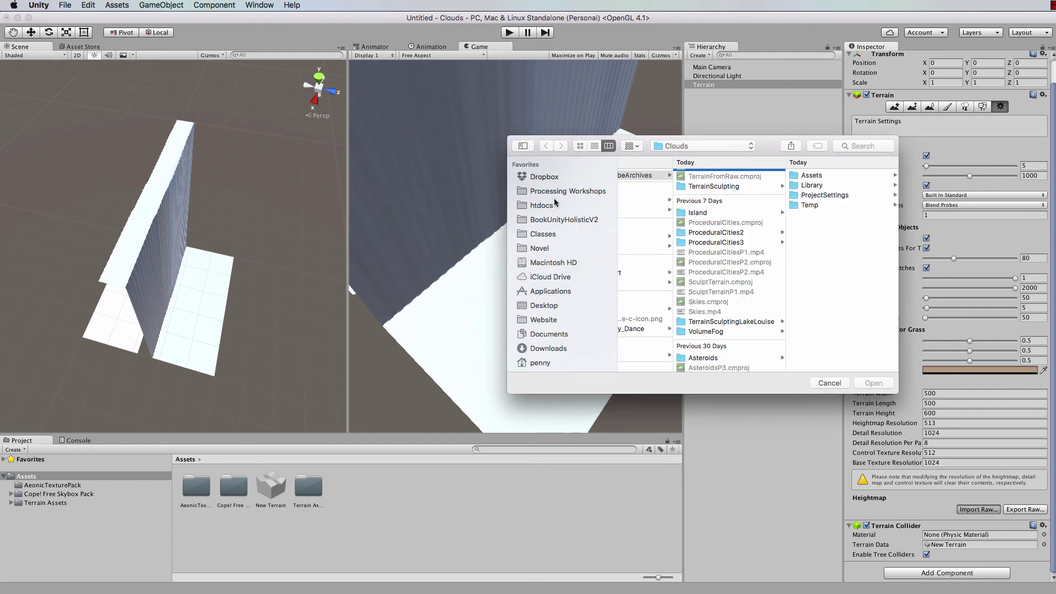
click(544, 306)
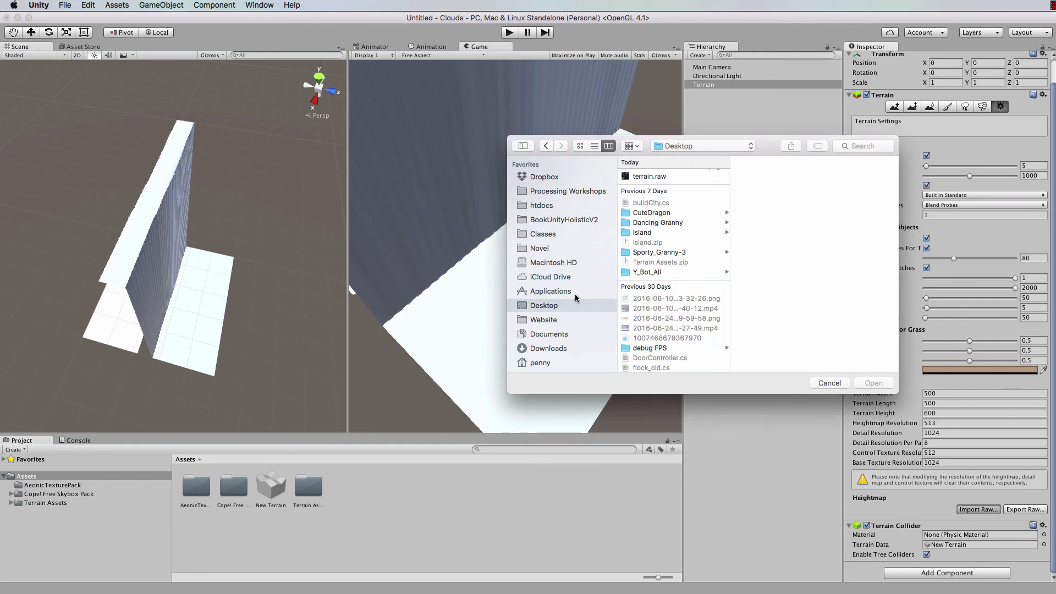
click(648, 176)
click(873, 383)
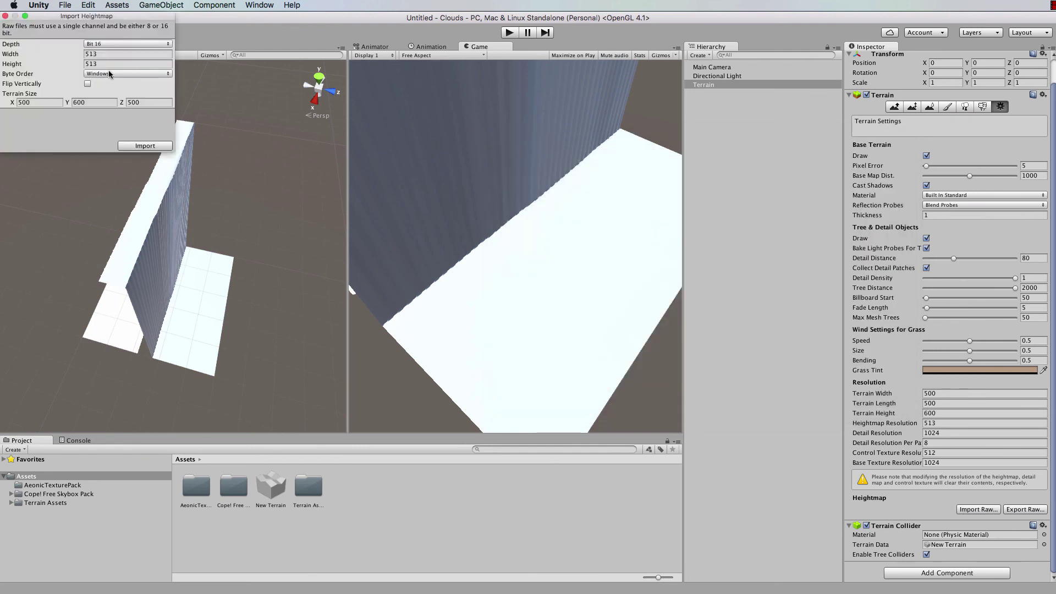
click(109, 74)
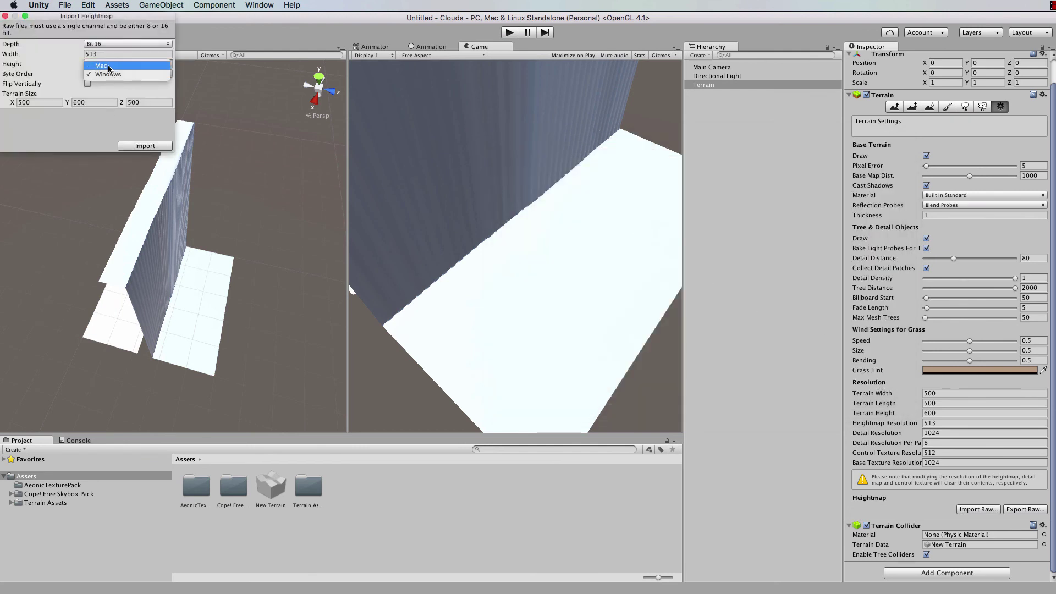
click(108, 67)
click(145, 146)
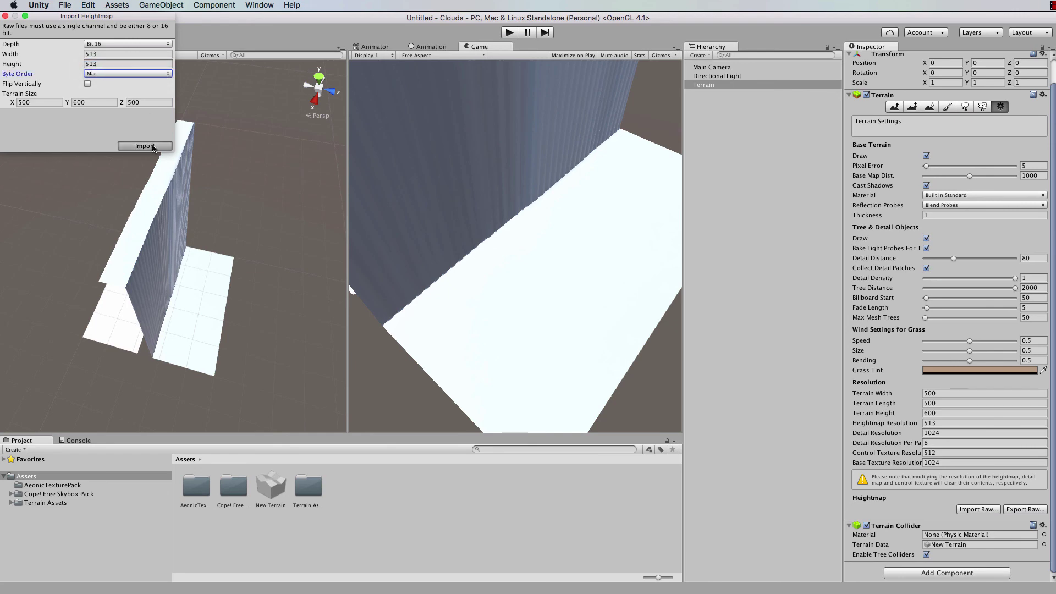
Set the terrain height to 200 in the terrain's resolution settings.
scroll(202, 297, up, 10)
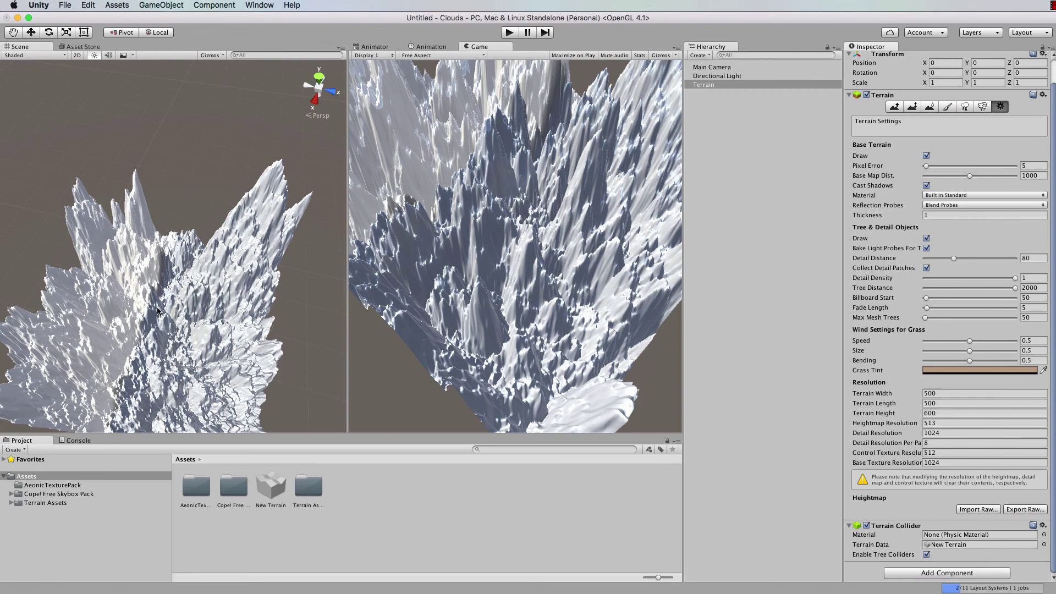
drag(158, 312, 173, 237)
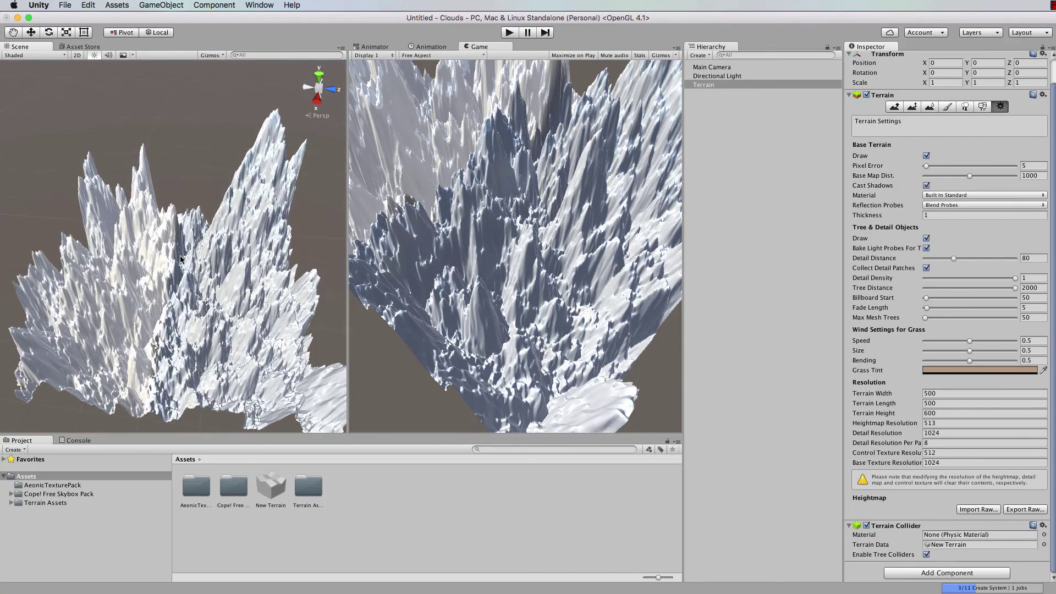
scroll(173, 236, down, 5)
drag(181, 297, 171, 270)
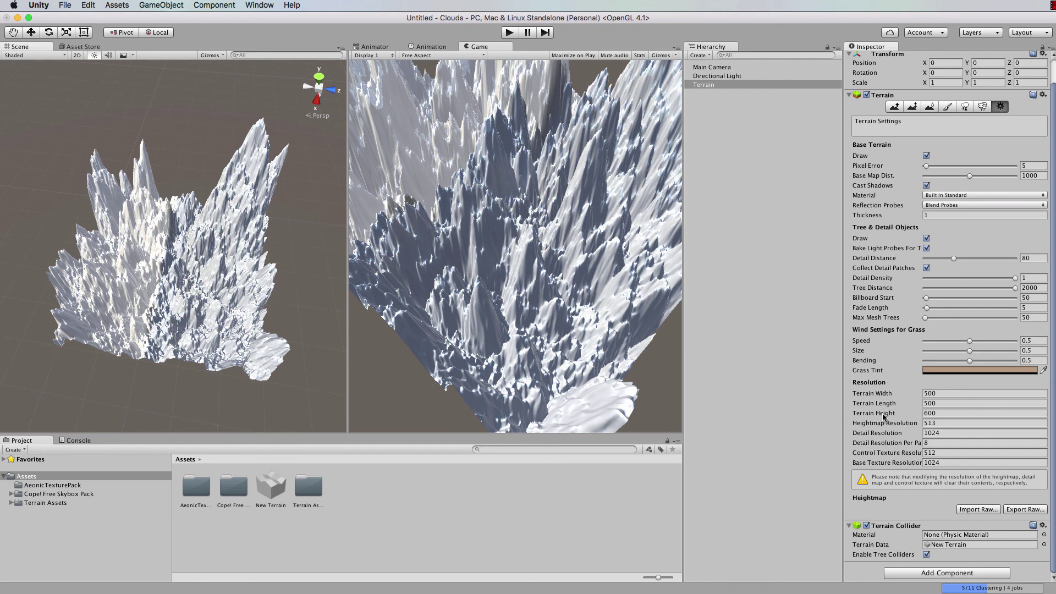
click(940, 413)
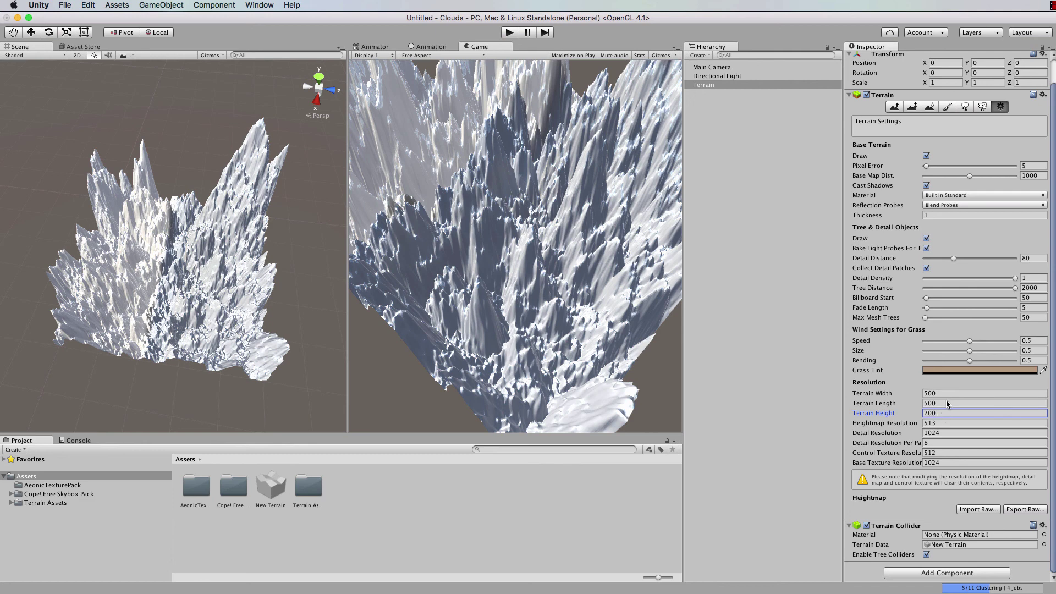
click(946, 403)
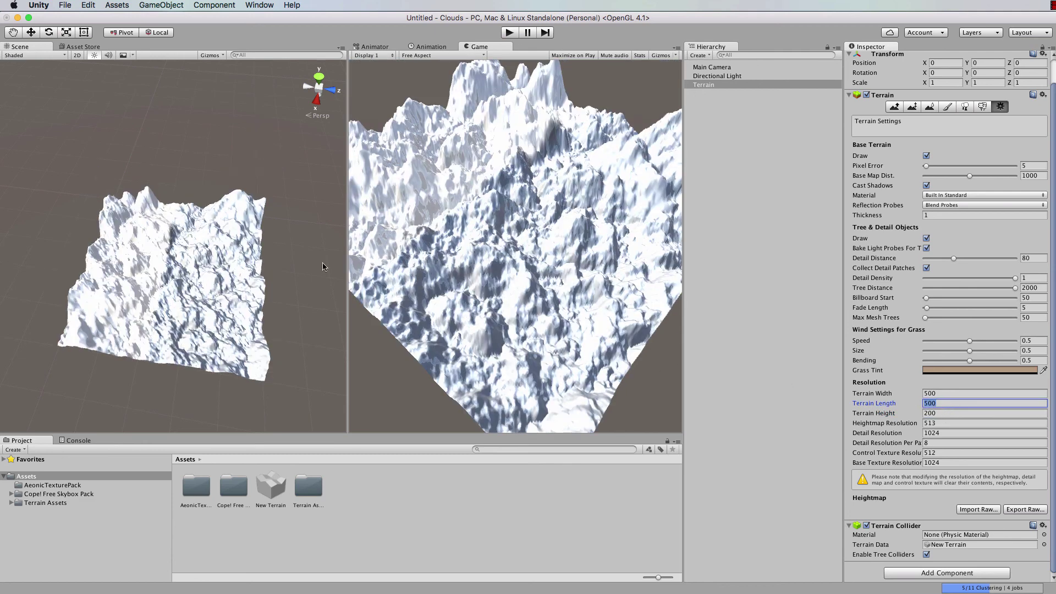
Lower the terrain height to 100 to flatten the mountains further.
drag(195, 280, 254, 274)
scroll(265, 249, up, 5)
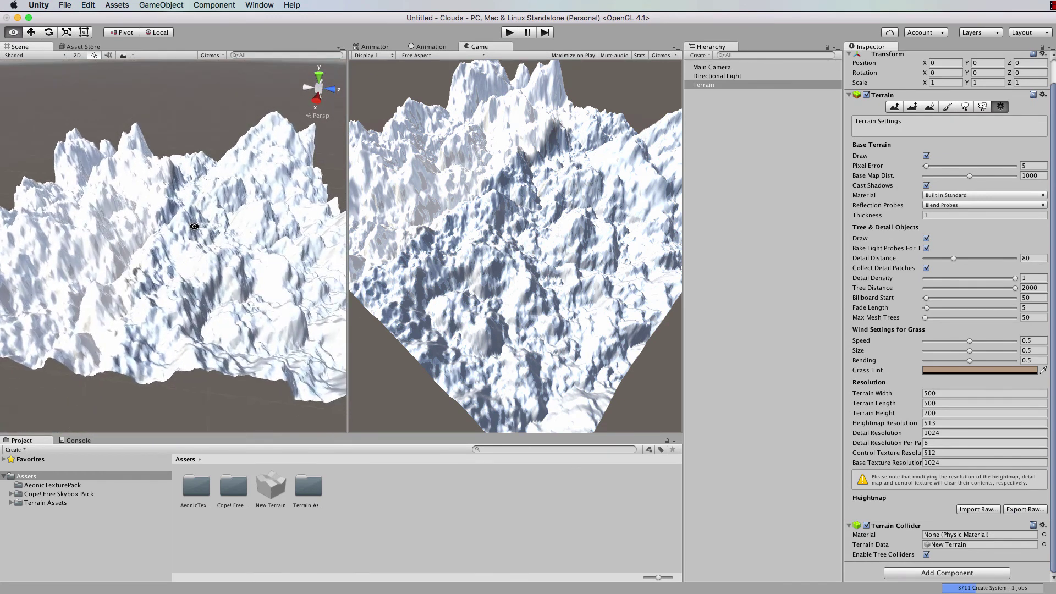
click(942, 414)
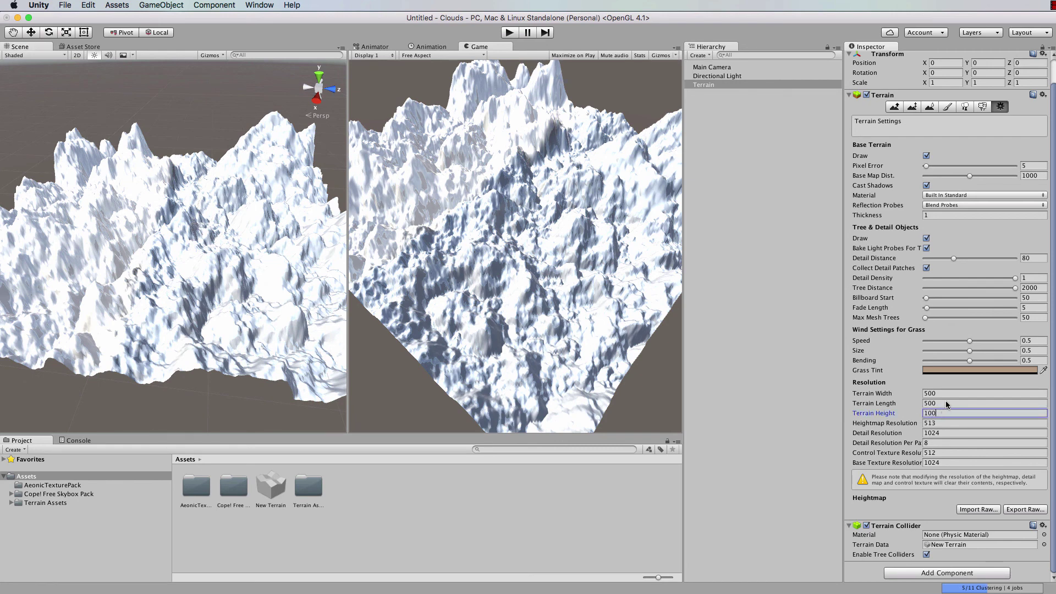
text(100)
click(945, 402)
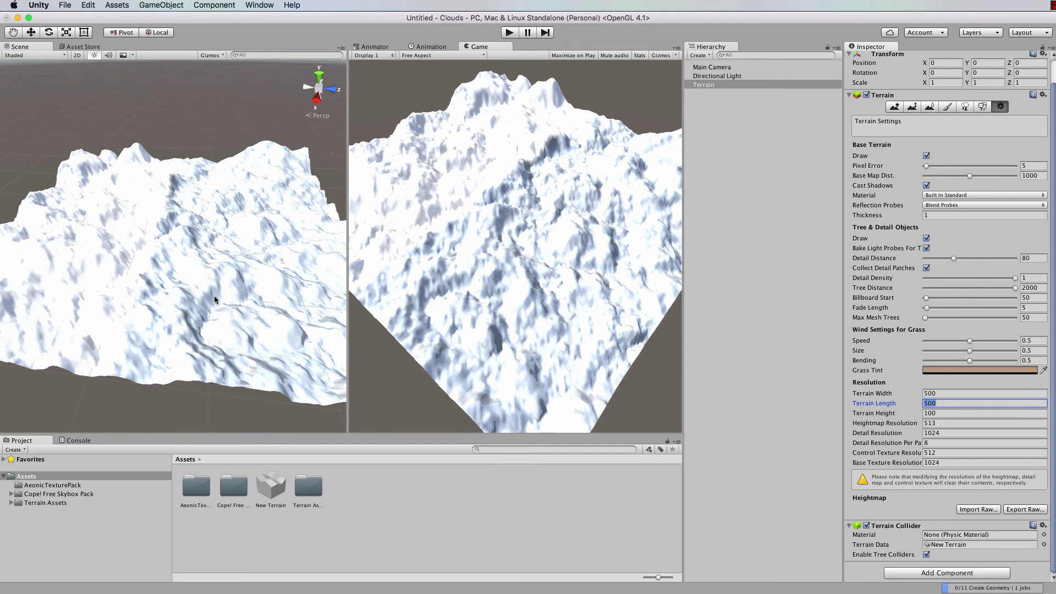
Examine the flattened cloud-based terrain up close and from several sides in the Scene view.
drag(214, 297, 212, 329)
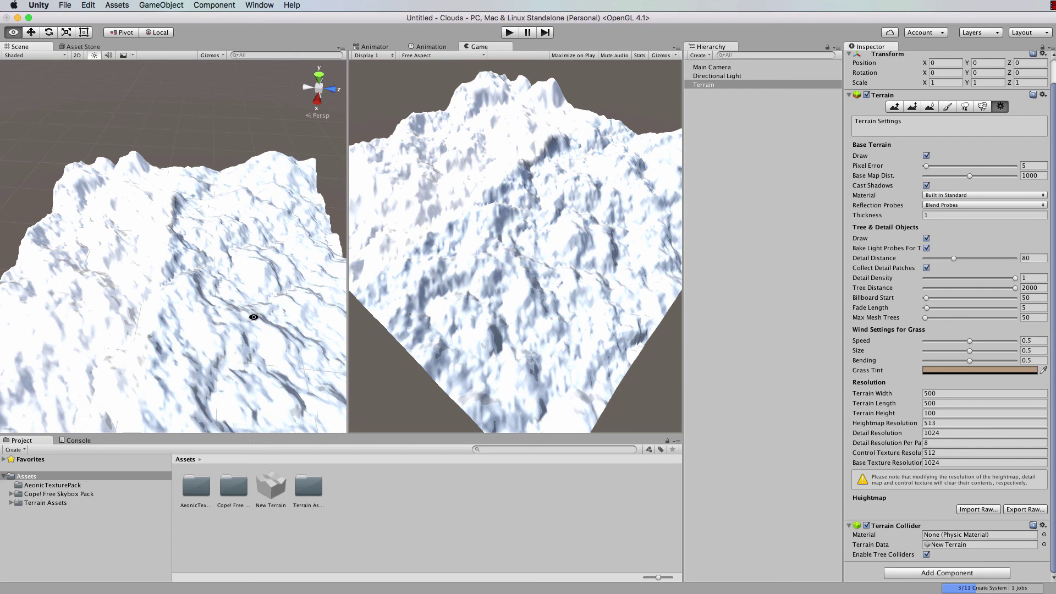
scroll(247, 308, up, 10)
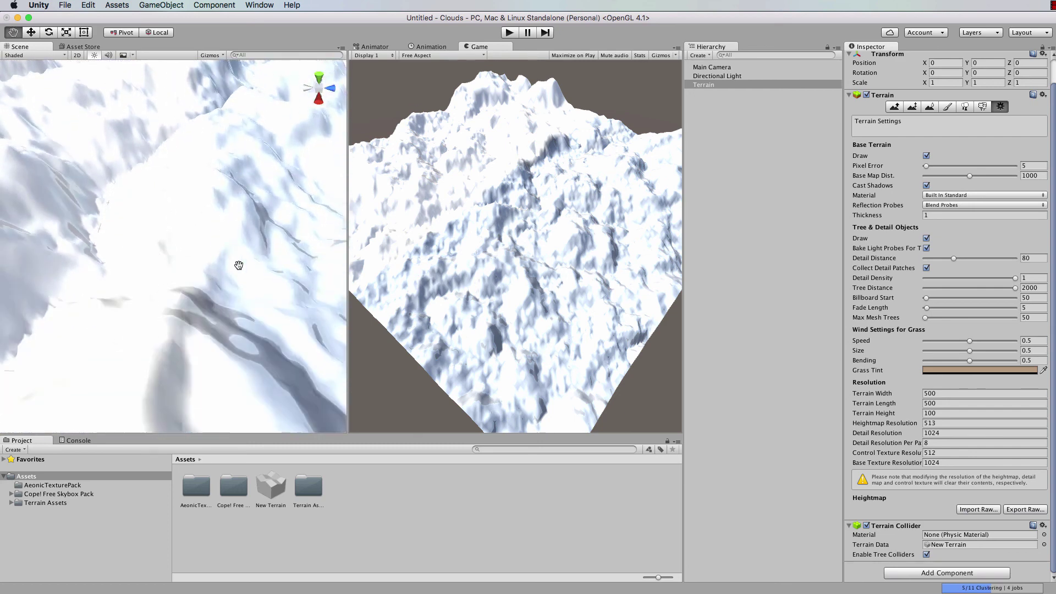
scroll(239, 265, up, 5)
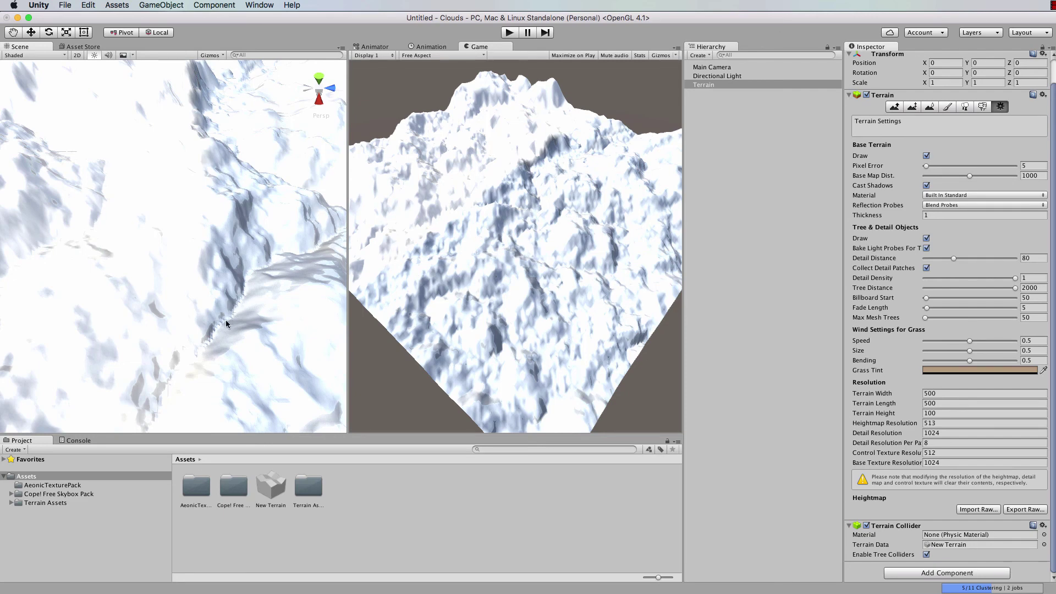
scroll(225, 270, down, 10)
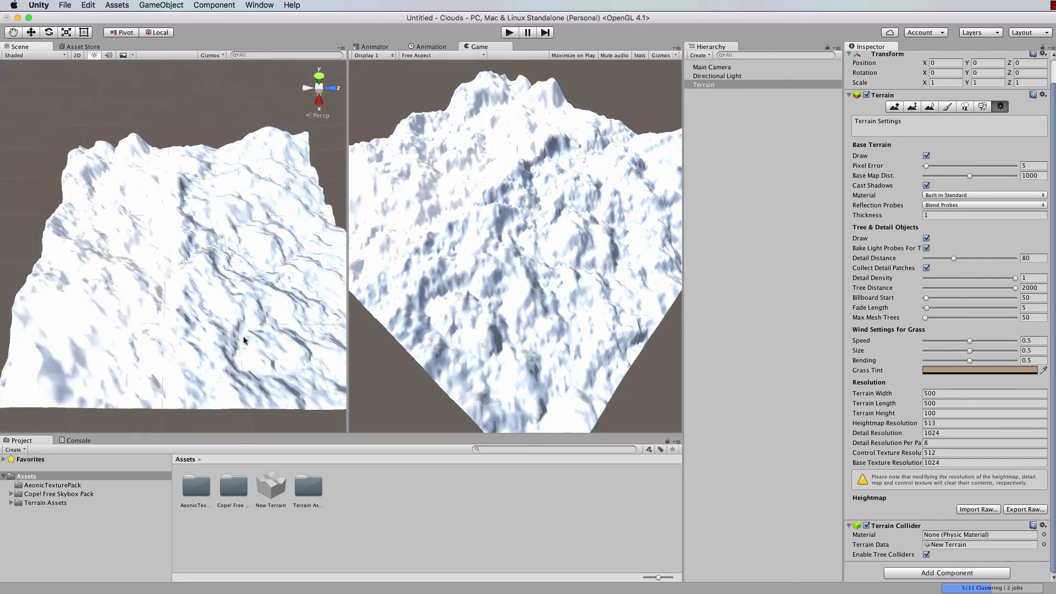
drag(223, 313, 118, 242)
scroll(148, 287, up, 5)
scroll(199, 288, up, 5)
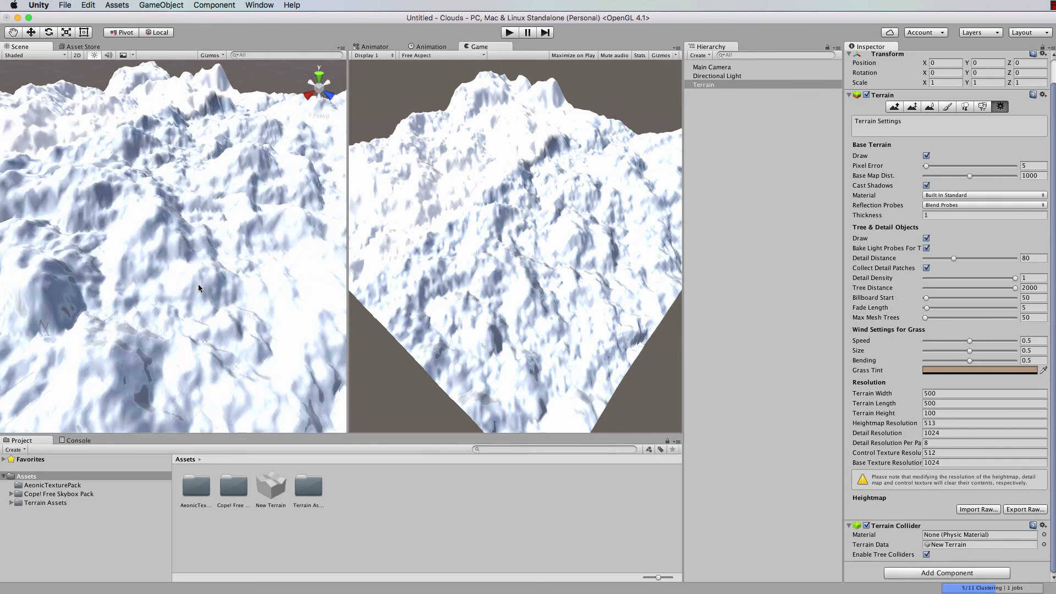
drag(176, 279, 220, 330)
scroll(210, 279, down, 10)
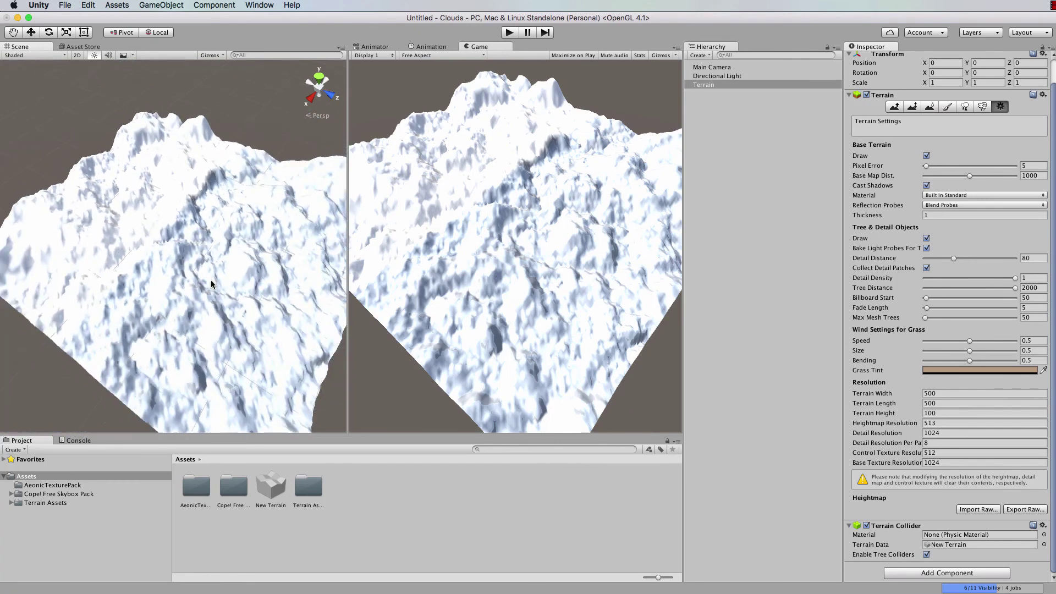
scroll(203, 301, down, 3)
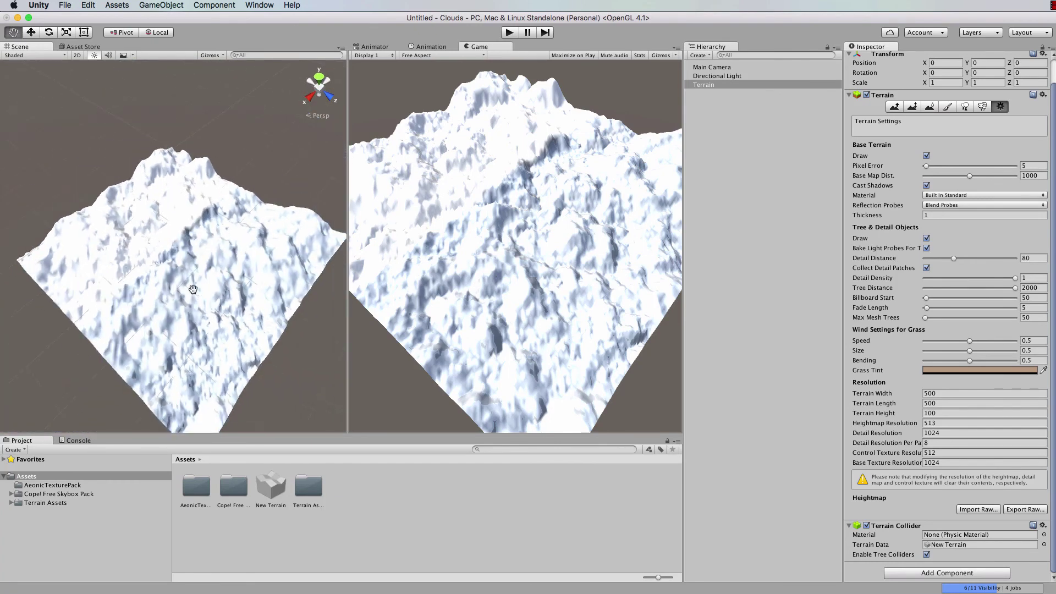
drag(199, 297, 191, 251)
scroll(191, 251, up, 3)
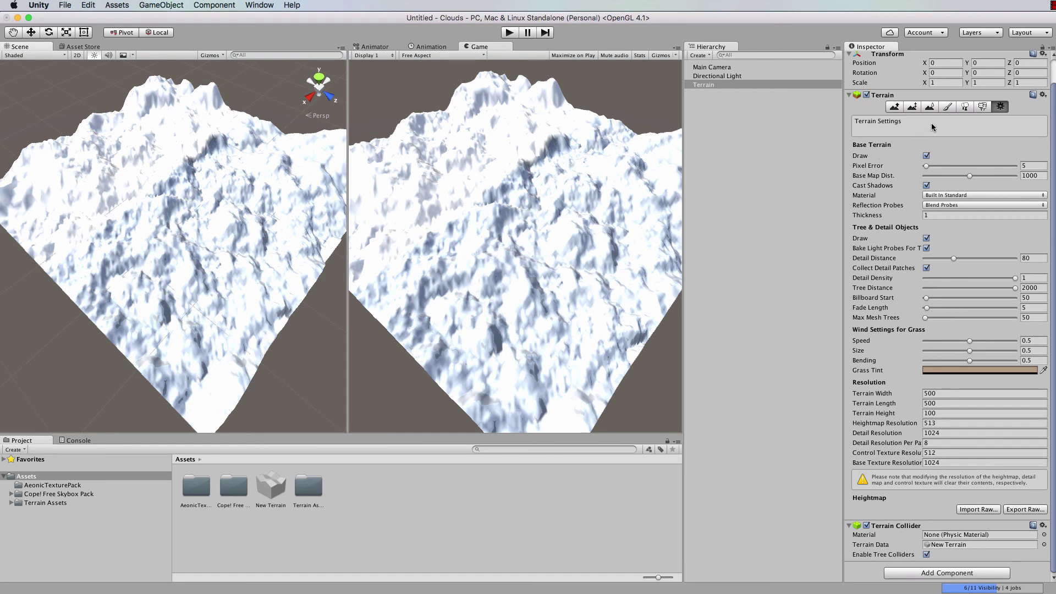
Raise a rugged peak in the middle of the terrain using the third round brush at size 29 and opacity 84.
click(895, 107)
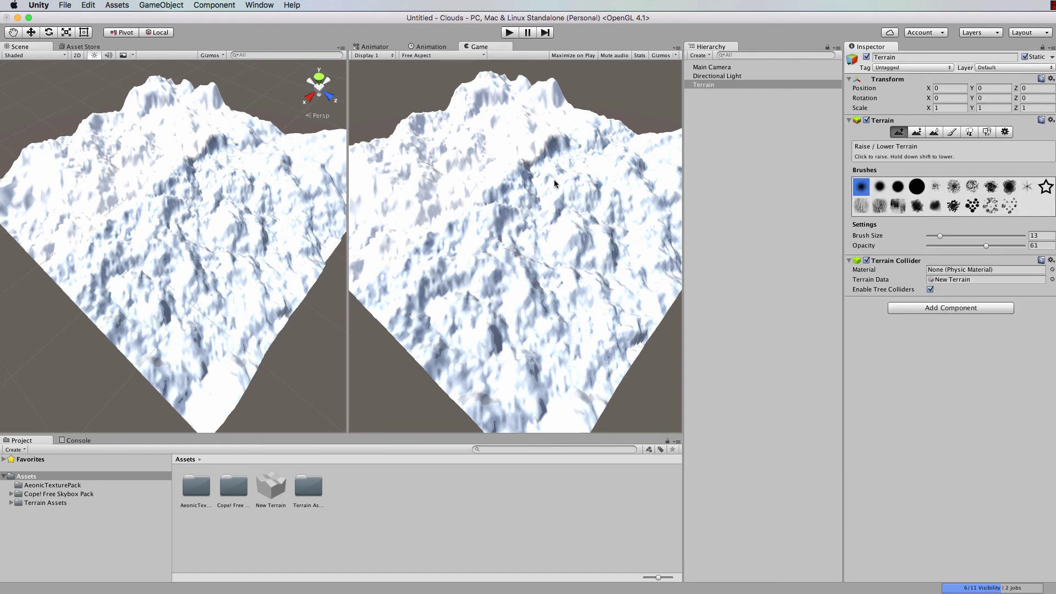
click(897, 186)
mouse_move(218, 216)
mouse_down()
mouse_move(235, 223)
mouse_move(226, 222)
mouse_up()
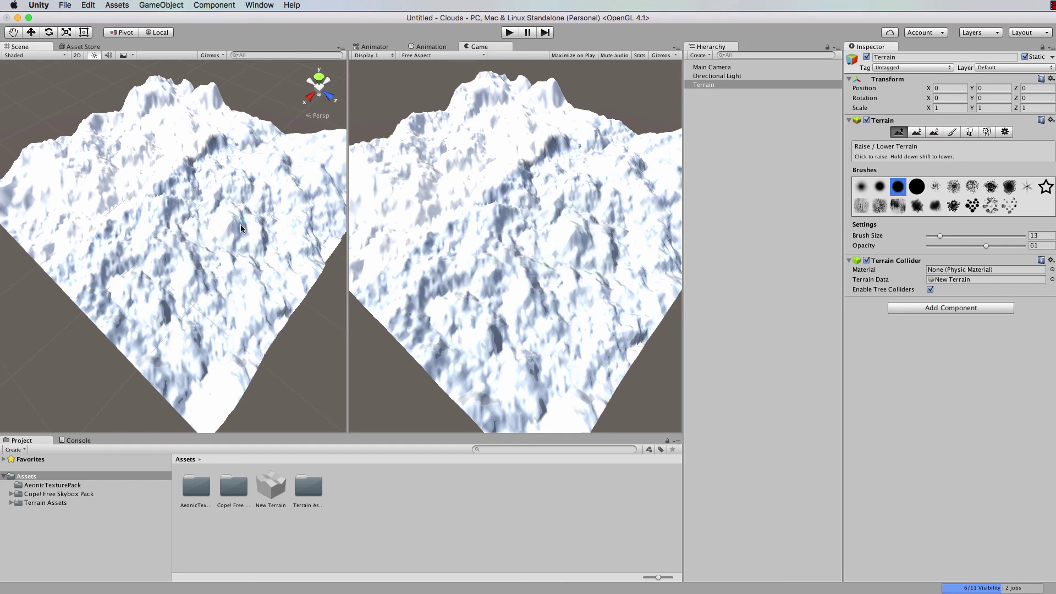
key(f)
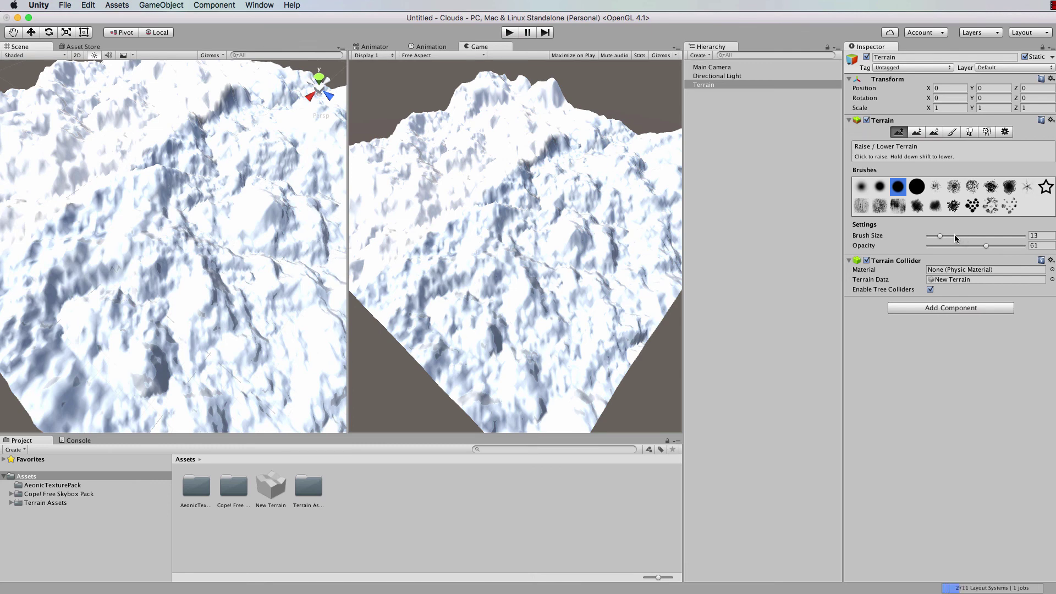
click(955, 235)
drag(988, 245, 1008, 245)
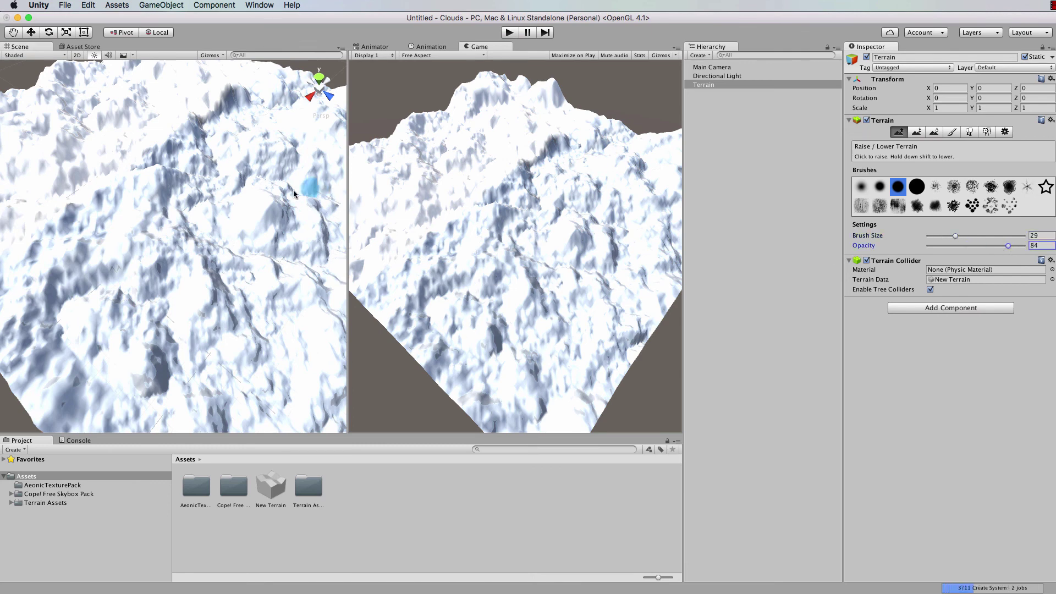
mouse_move(156, 171)
mouse_down()
mouse_move(139, 188)
mouse_move(167, 163)
mouse_move(190, 209)
mouse_move(149, 207)
mouse_move(136, 202)
mouse_move(144, 192)
mouse_move(135, 198)
mouse_move(172, 205)
mouse_move(169, 195)
mouse_move(279, 185)
mouse_up()
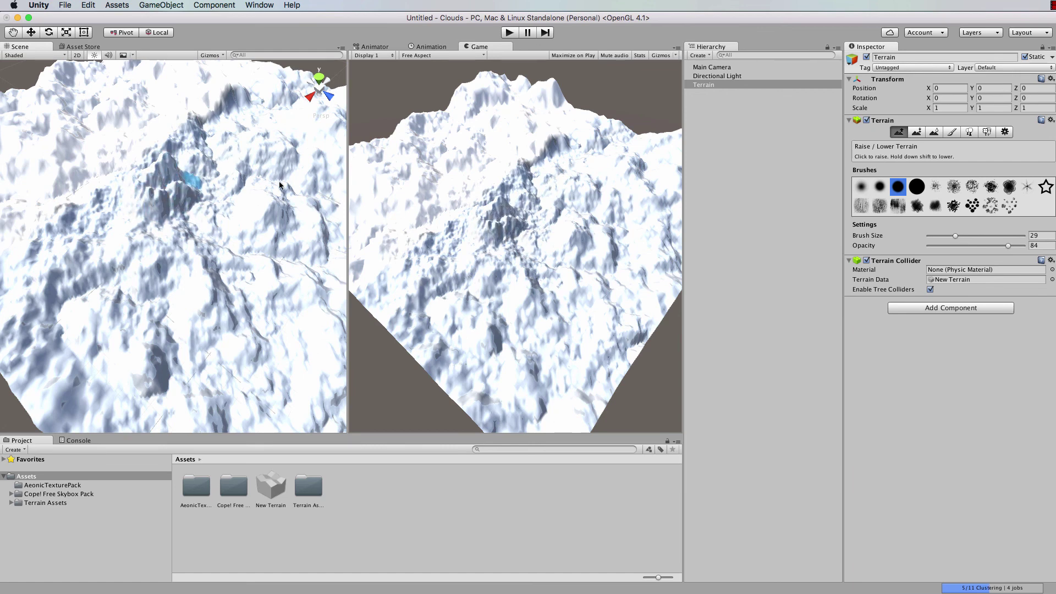
Smooth the terrain height around the base of the raised peak and along the slopes below it, and inspect the smoothed area up close.
click(934, 132)
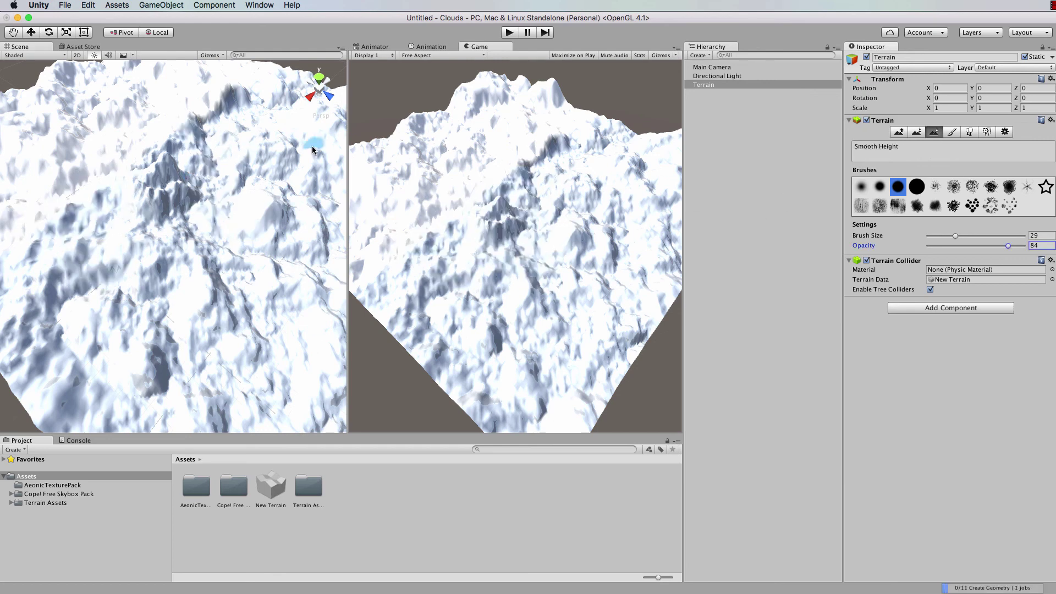
mouse_move(173, 196)
mouse_down()
mouse_move(165, 159)
mouse_move(277, 215)
mouse_move(224, 218)
mouse_up()
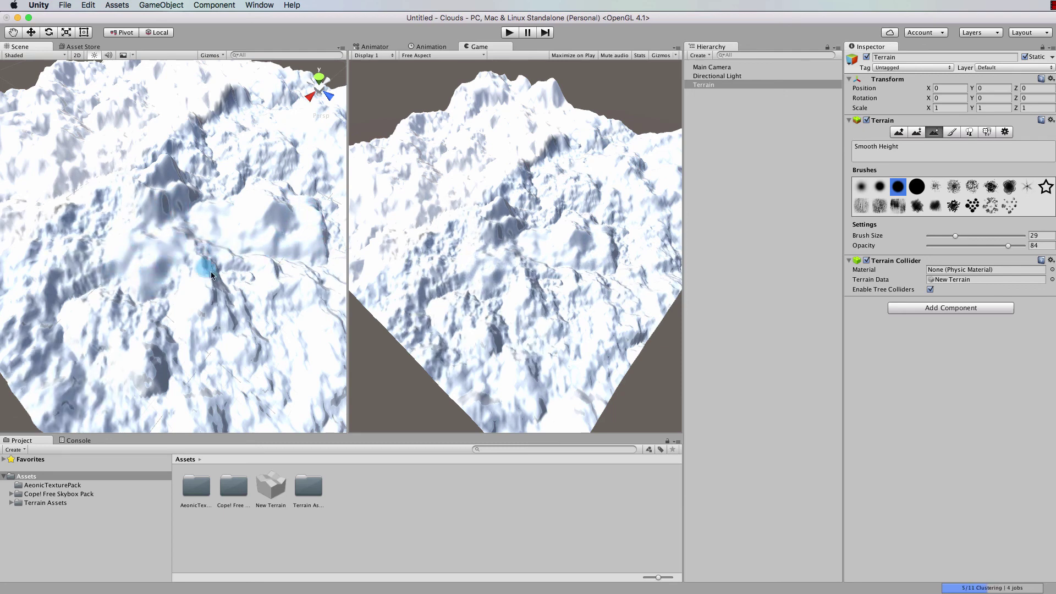
mouse_move(210, 271)
mouse_down()
mouse_move(225, 278)
mouse_move(219, 259)
mouse_move(265, 276)
mouse_up()
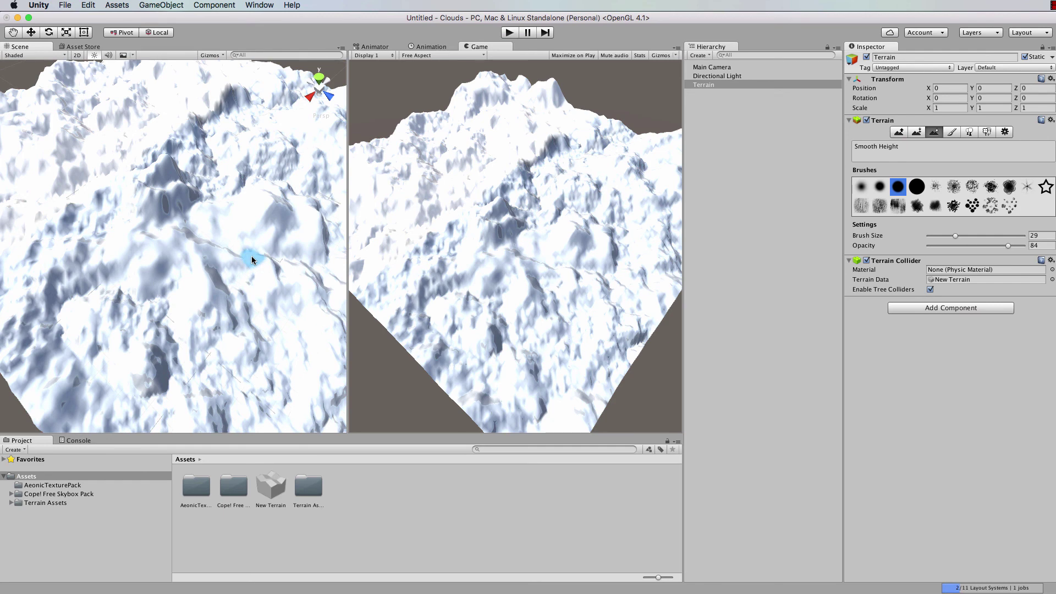
scroll(253, 262, up, 6)
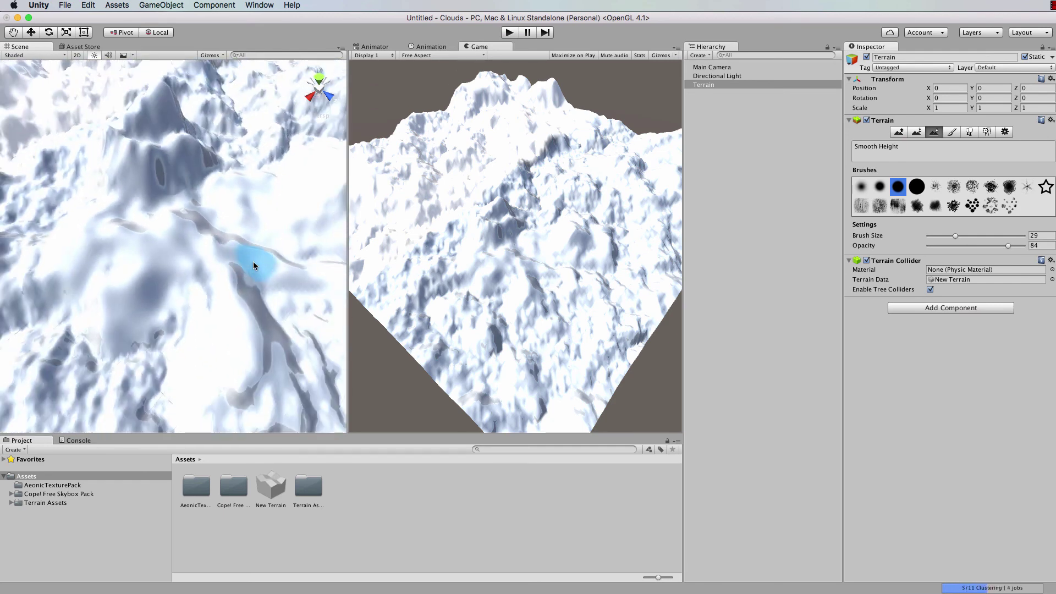
scroll(253, 262, down, 6)
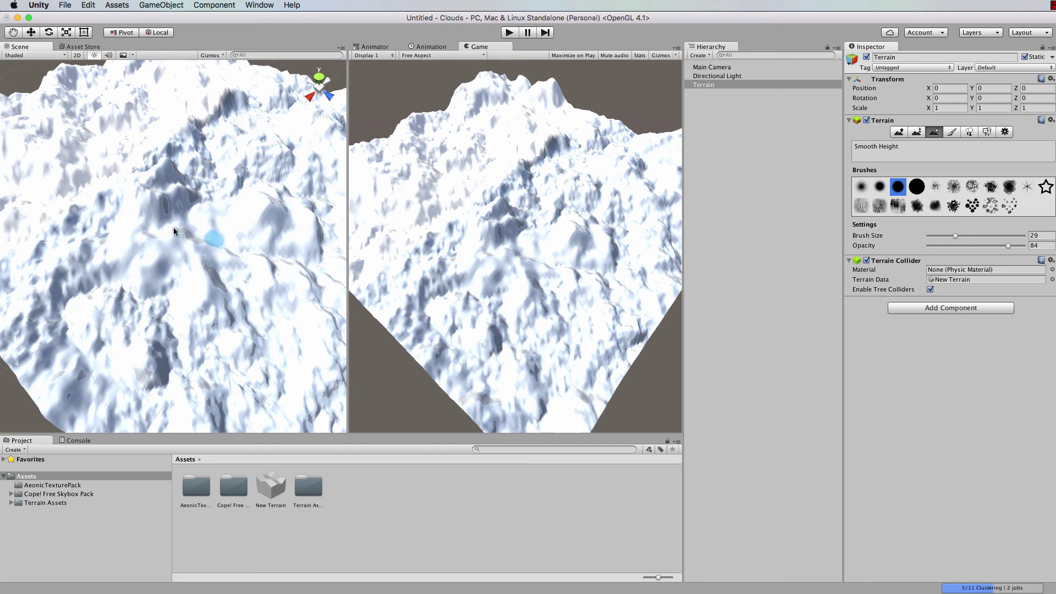
scroll(275, 237, up, 3)
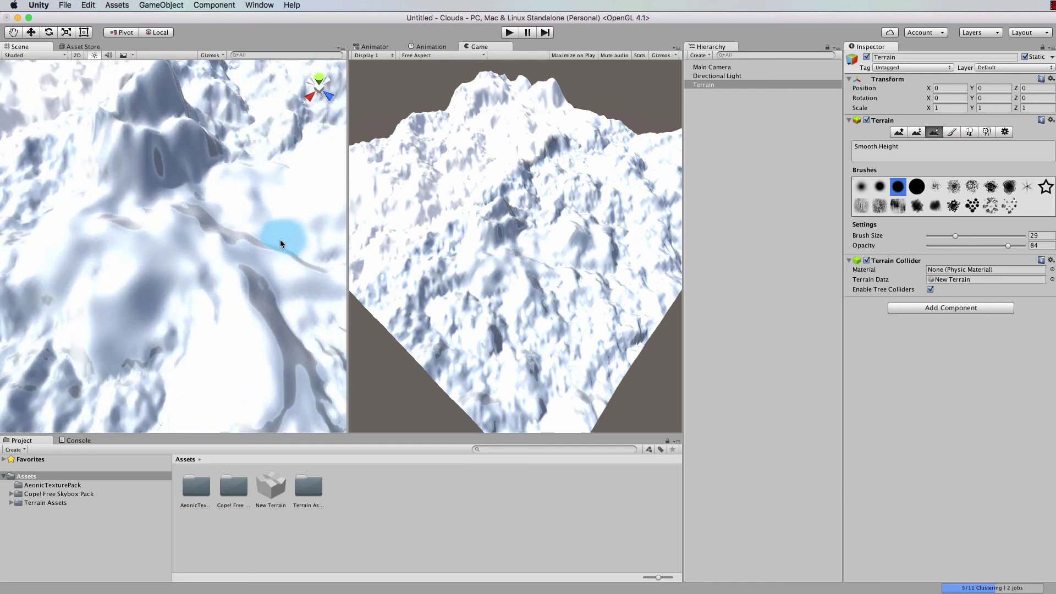
scroll(280, 240, up, 2)
scroll(279, 240, down, 3)
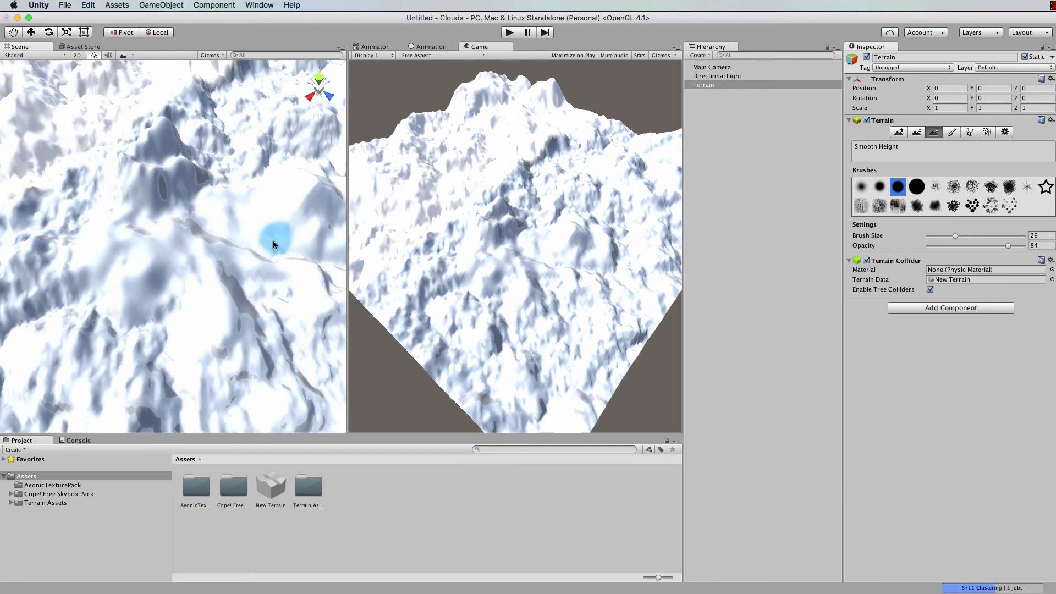